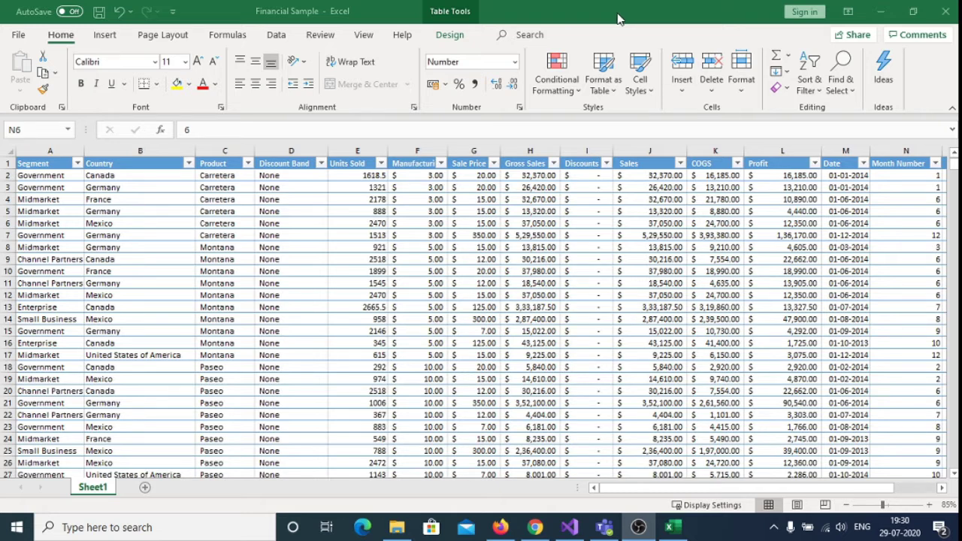
pyautogui.click(35, 165)
pyautogui.click(34, 166)
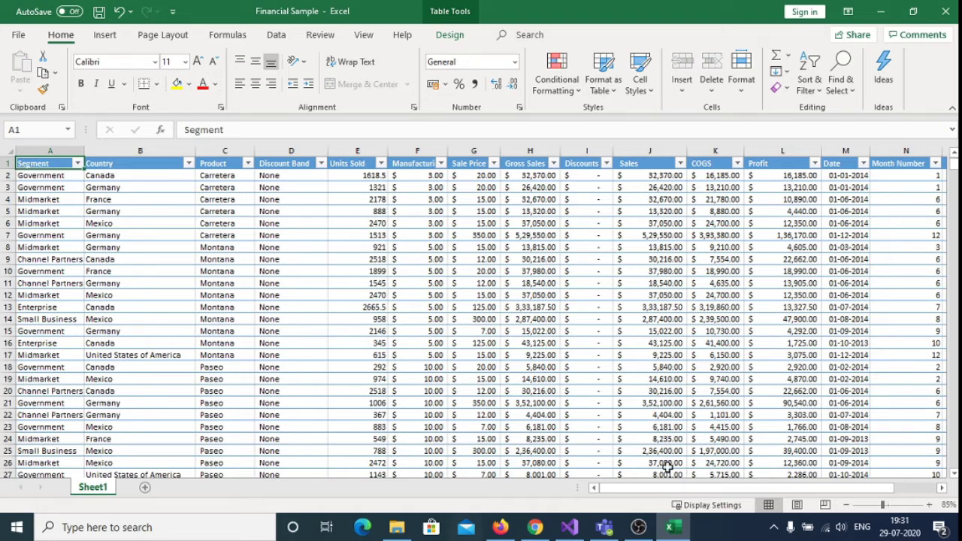
pyautogui.moveTo(685, 495); pyautogui.dragTo(732, 492)
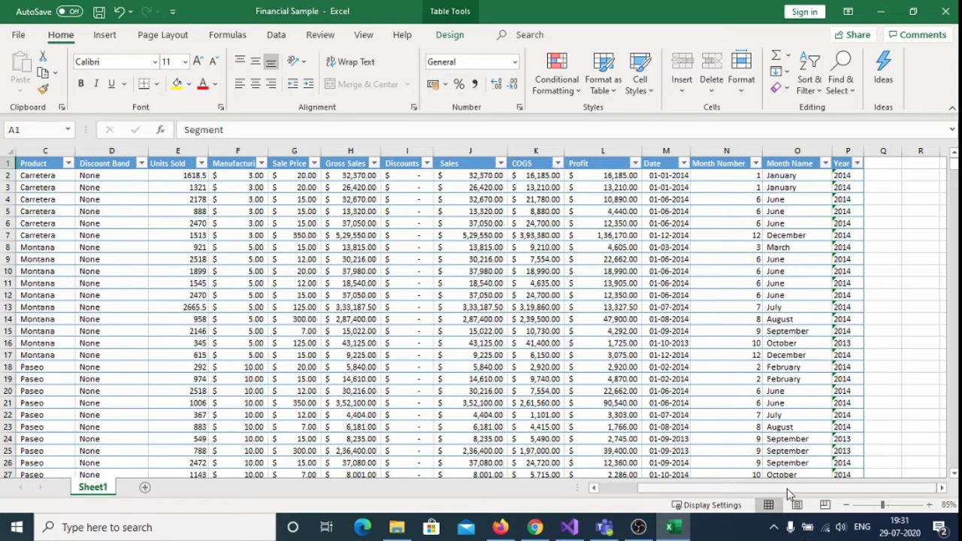
pyautogui.moveTo(785, 490); pyautogui.dragTo(732, 494)
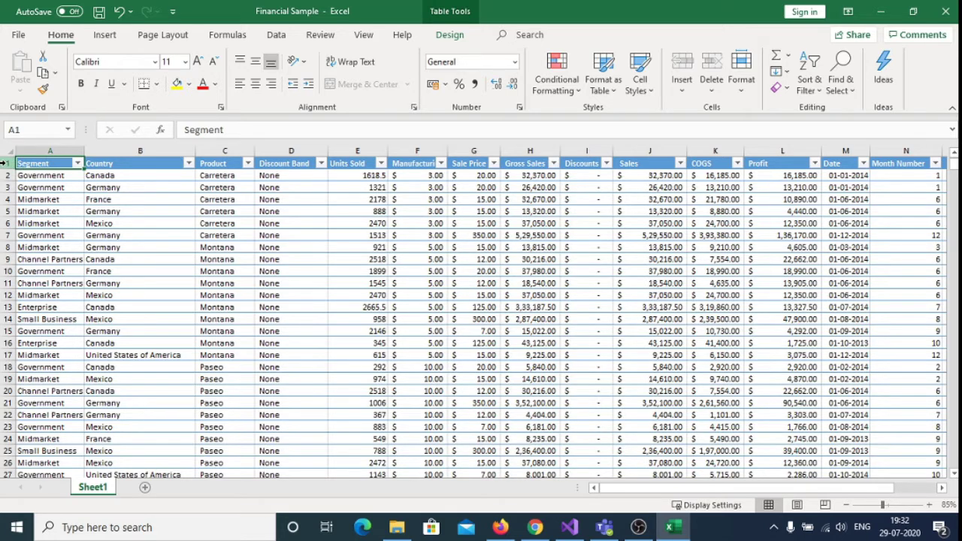
# Insert 15 blank rows above the table's header row.
pyautogui.moveTo(6, 163); pyautogui.dragTo(6, 330)
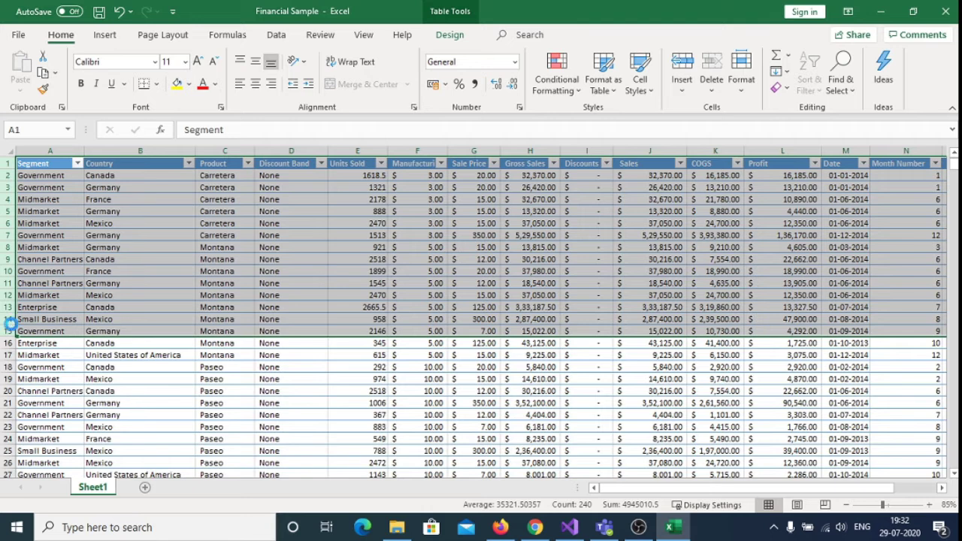
pyautogui.hotkey('ctrl', 'shift', '=')
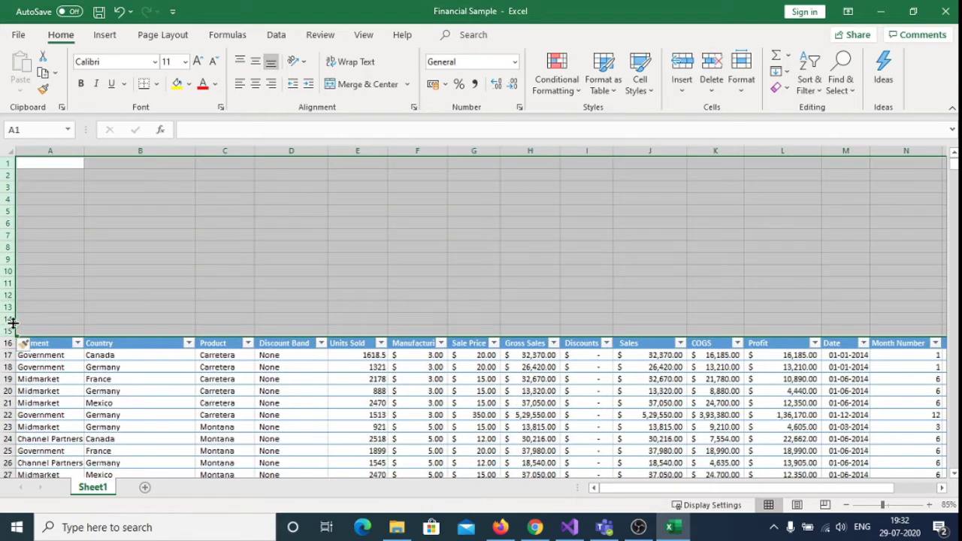
pyautogui.click(39, 160)
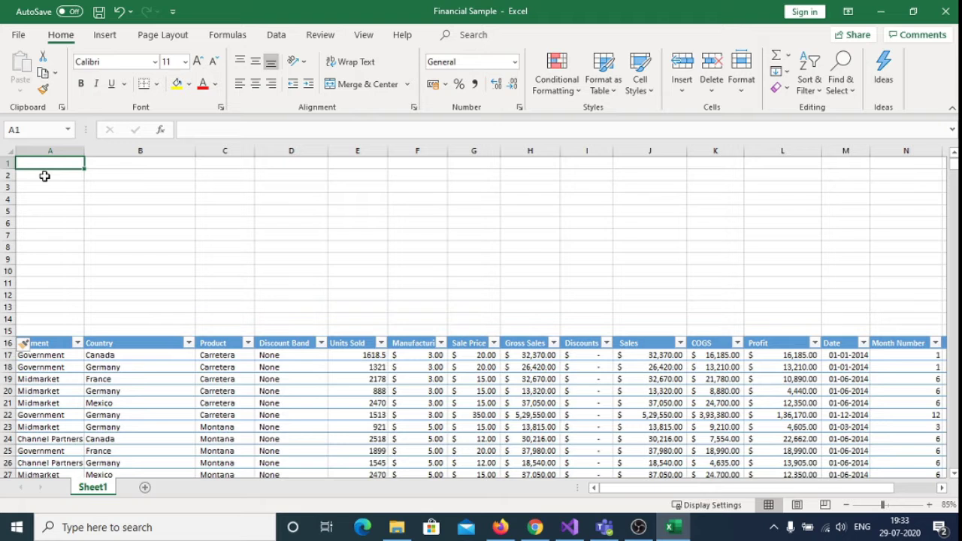
# Enter the label "Total Sales" in cell A2.
pyautogui.click(45, 176)
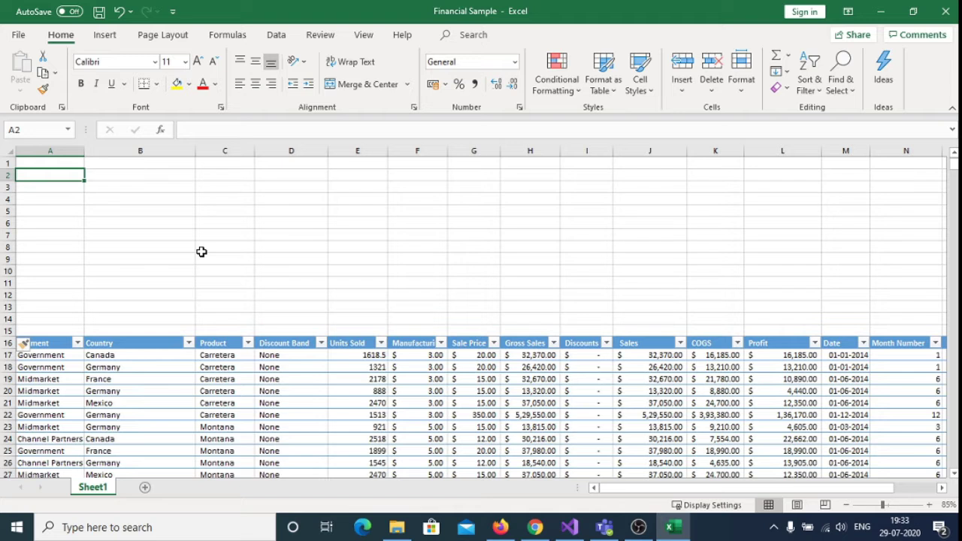
pyautogui.write('Total ')
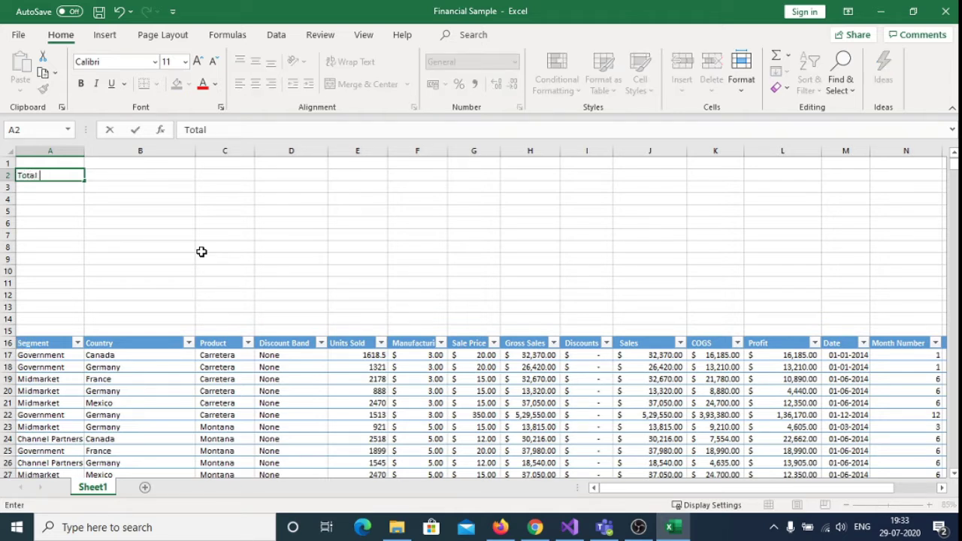
pyautogui.write('Sales')
pyautogui.press('Tab')
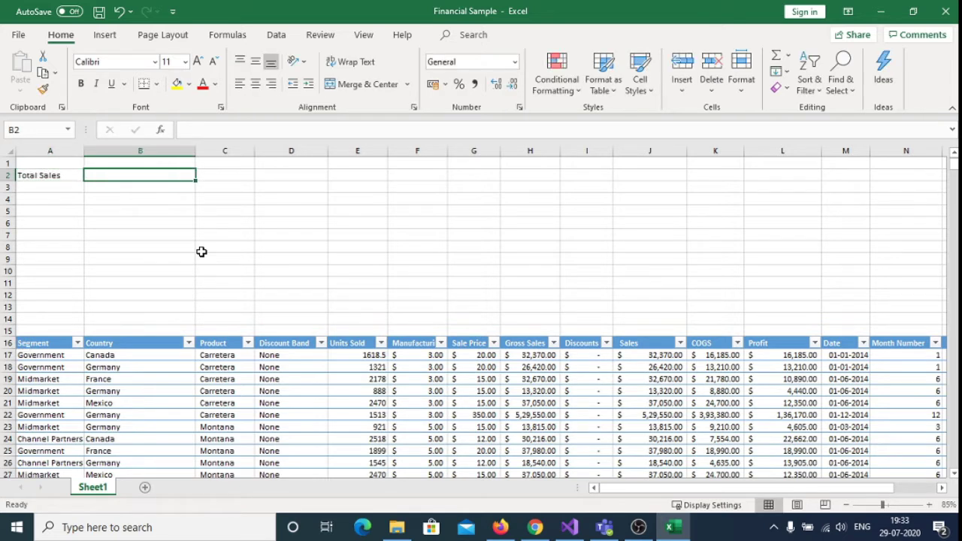
# Total the whole Gross Sales column in cell B2 with the formula =SUM(H:H).
pyautogui.write('=')
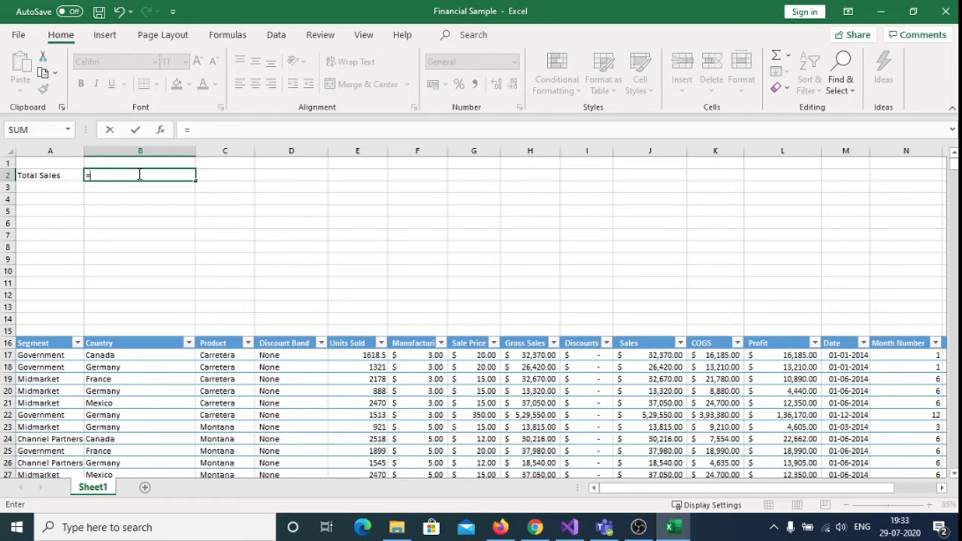
pyautogui.write('sum(')
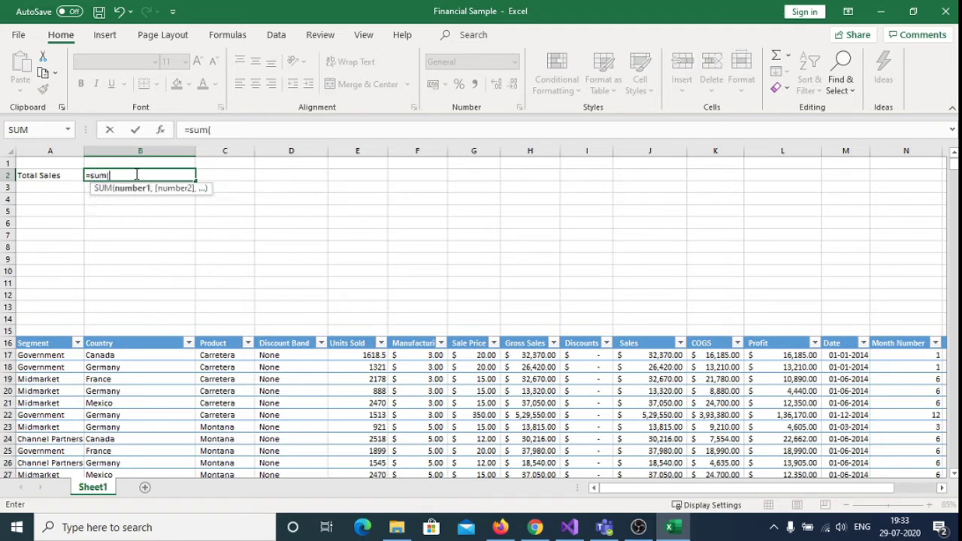
pyautogui.write('h')
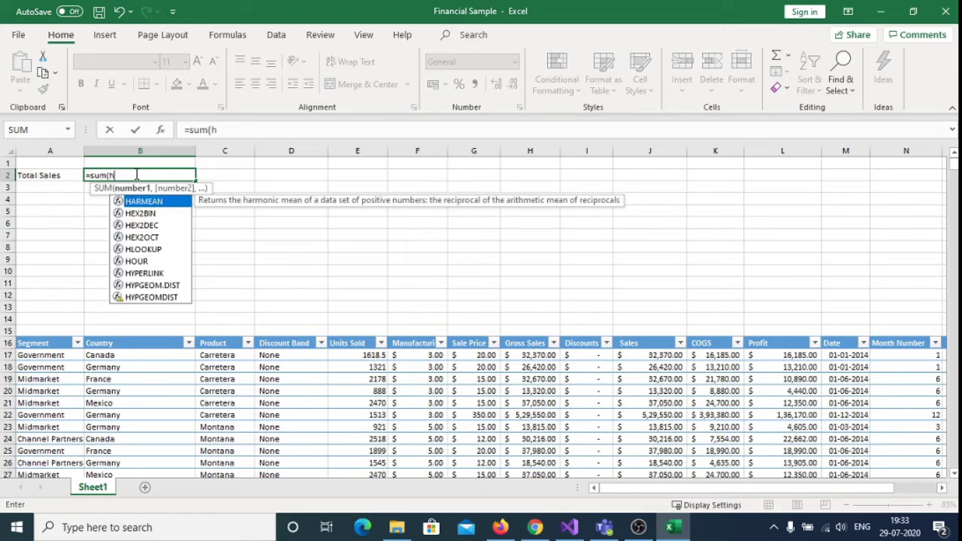
pyautogui.write(':h')
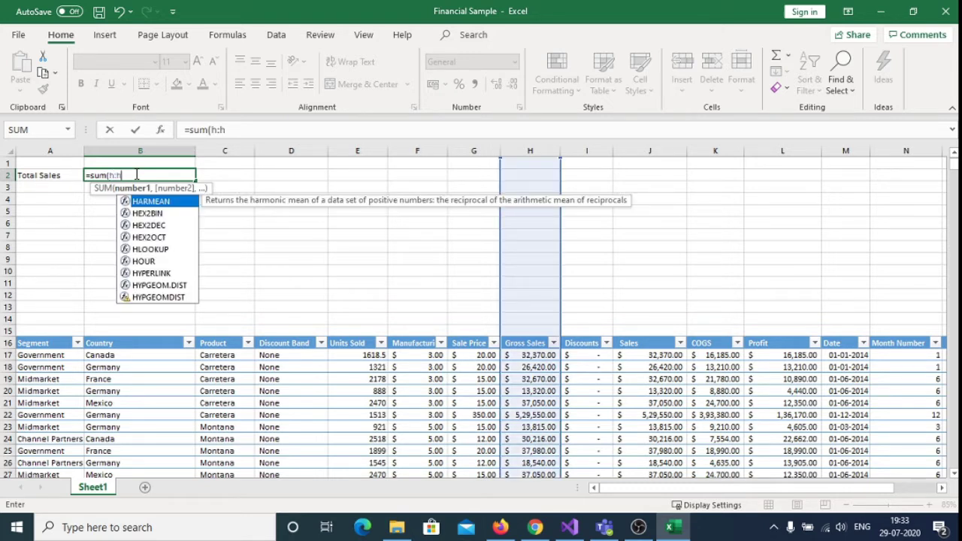
pyautogui.write(')')
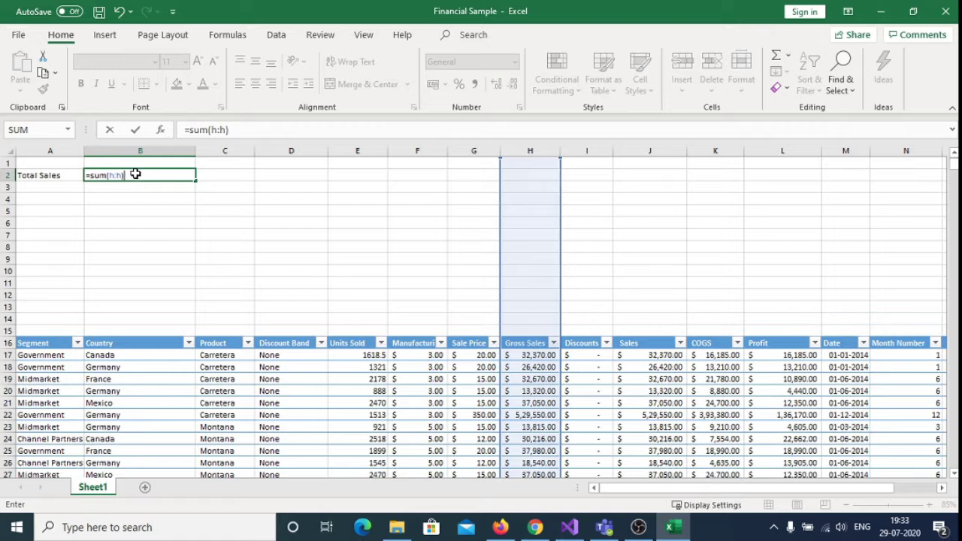
pyautogui.press('Return')
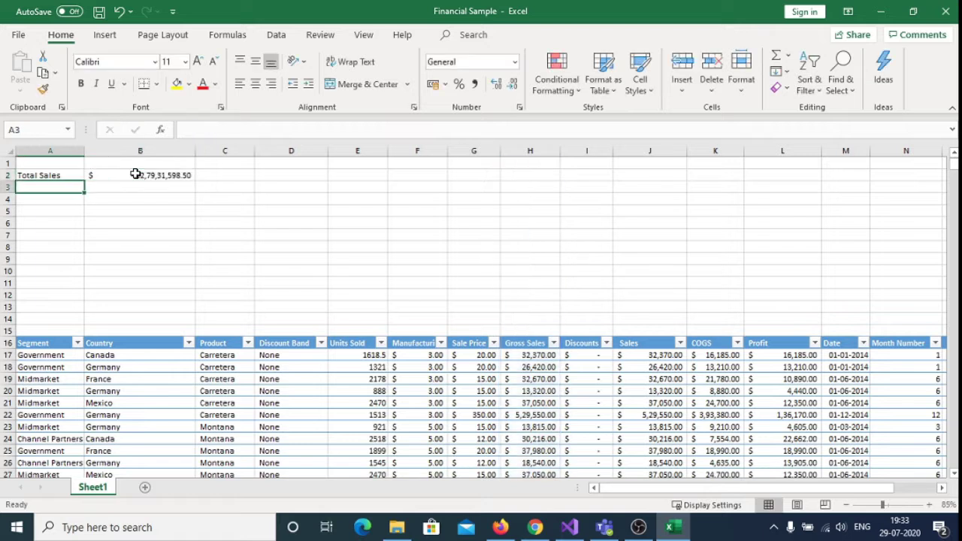
# Filter the Gross Sales column to only the $12,07,500.00 value and check the total in cell B2.
pyautogui.click(552, 342)
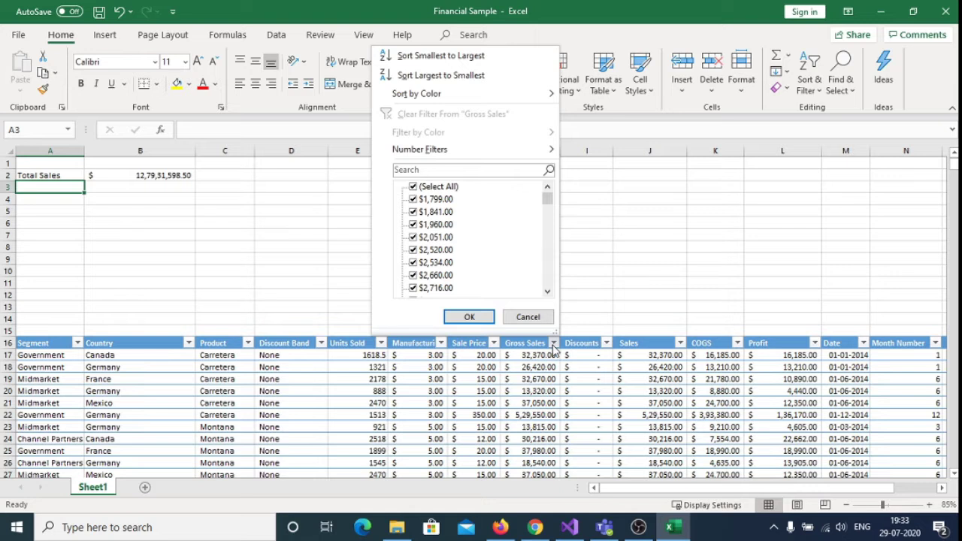
pyautogui.click(413, 187)
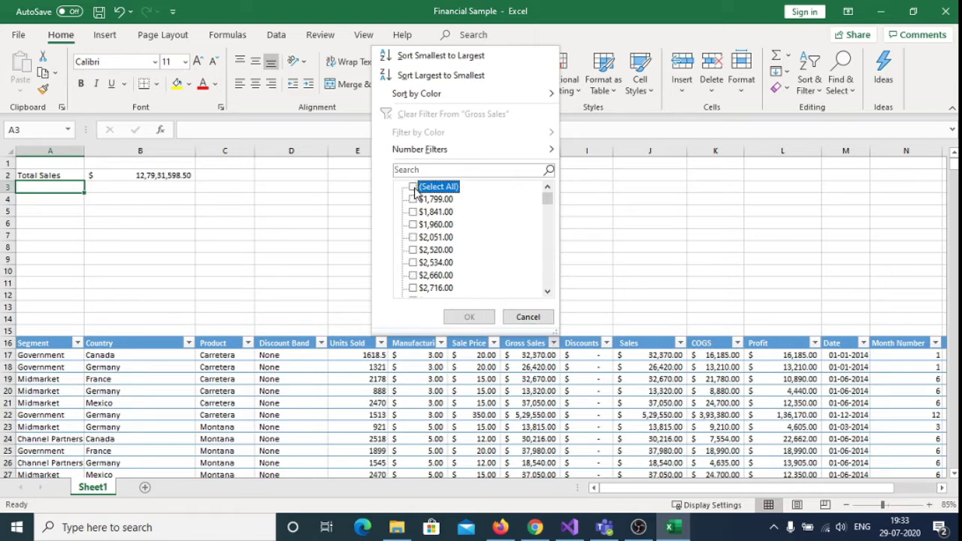
pyautogui.click(469, 315)
pyautogui.moveTo(547, 199); pyautogui.dragTo(553, 293)
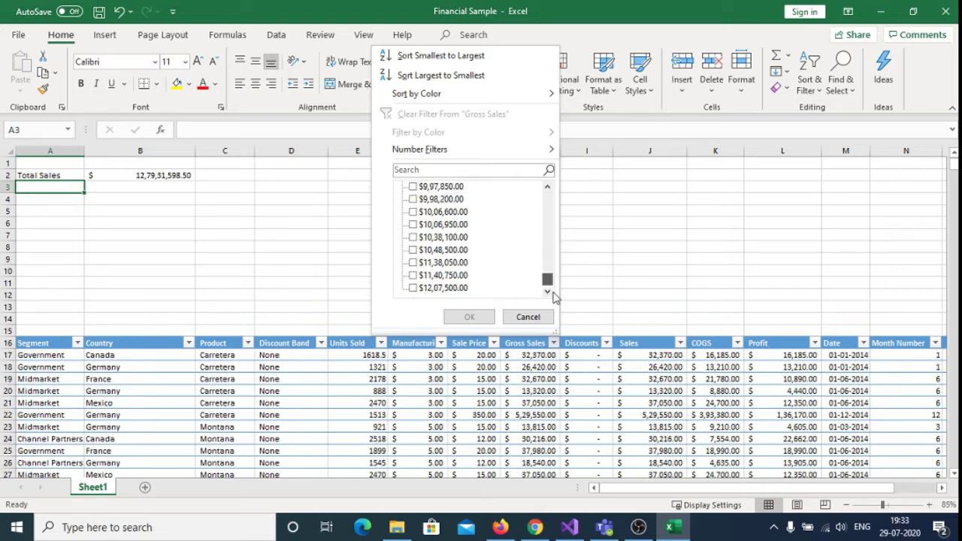
pyautogui.click(413, 289)
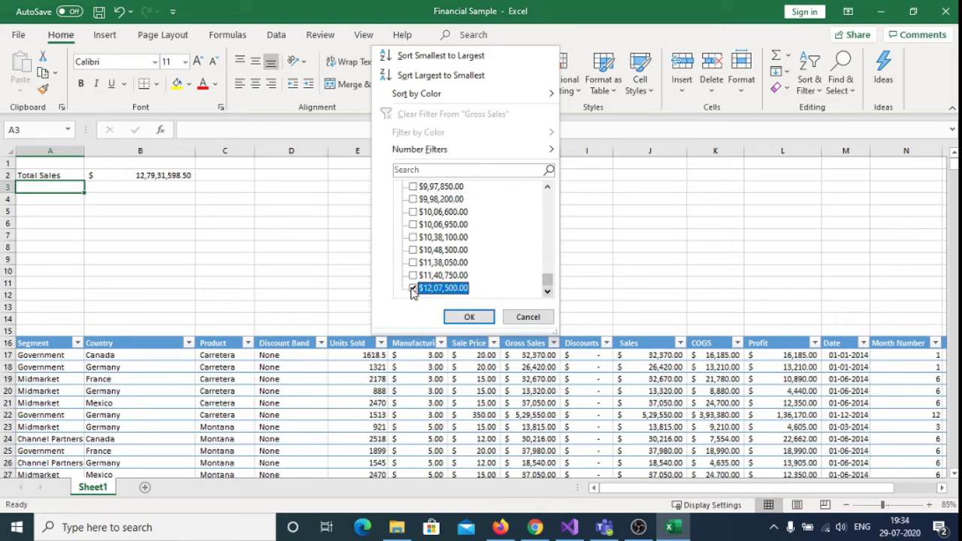
pyautogui.click(469, 319)
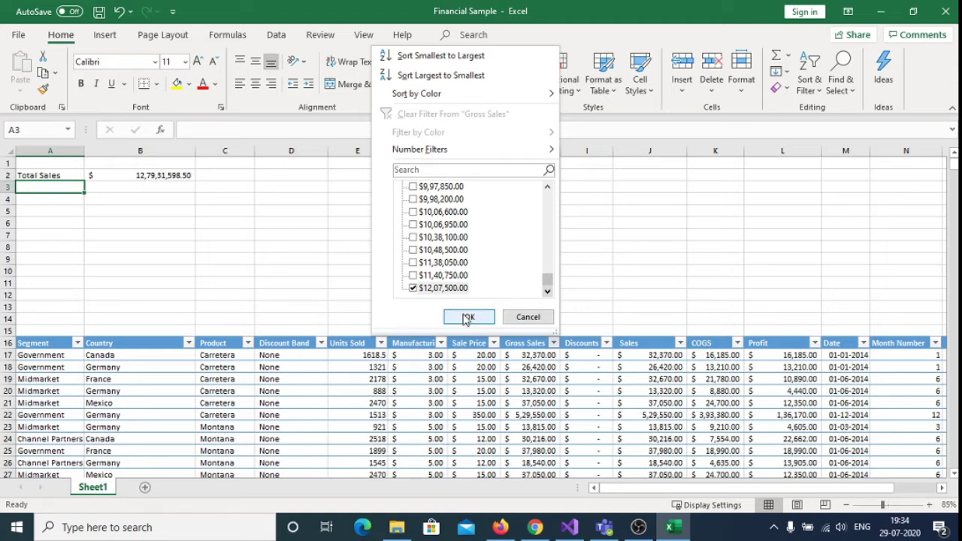
pyautogui.click(464, 315)
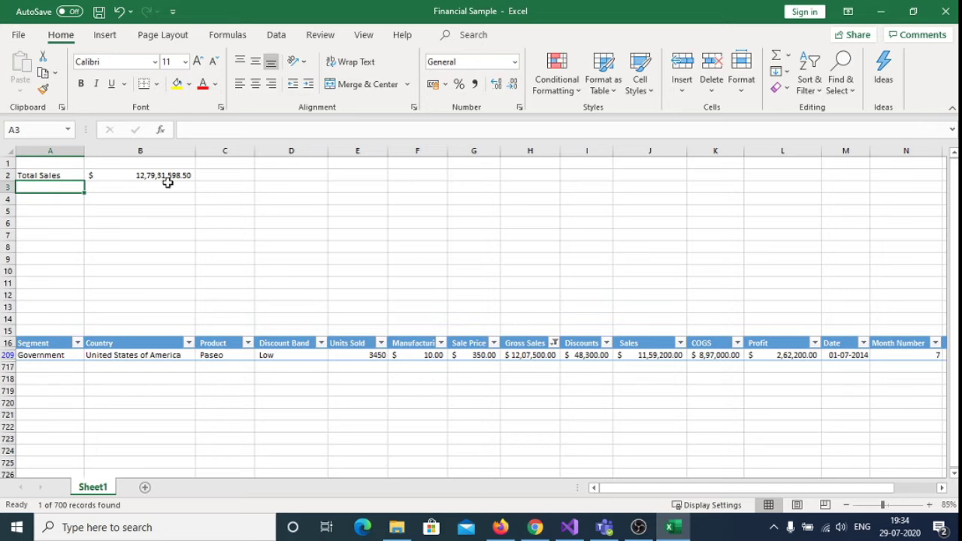
pyautogui.click(161, 174)
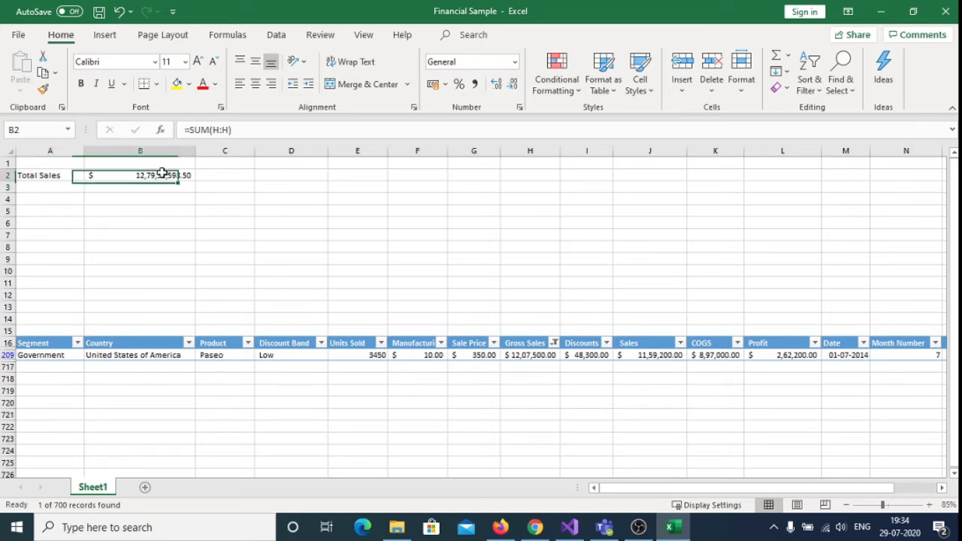
# Show all Gross Sales values again by reselecting every value in the column's filter.
pyautogui.click(553, 343)
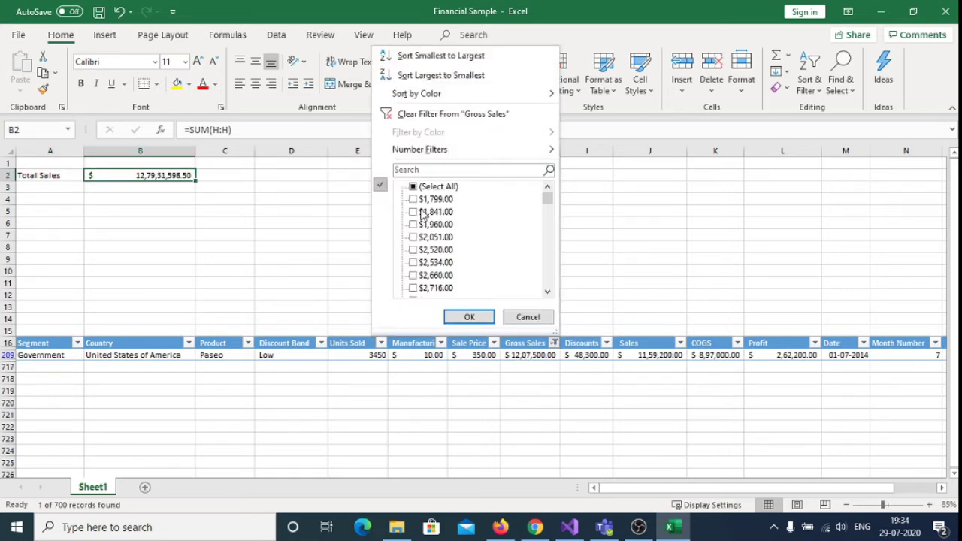
pyautogui.click(412, 187)
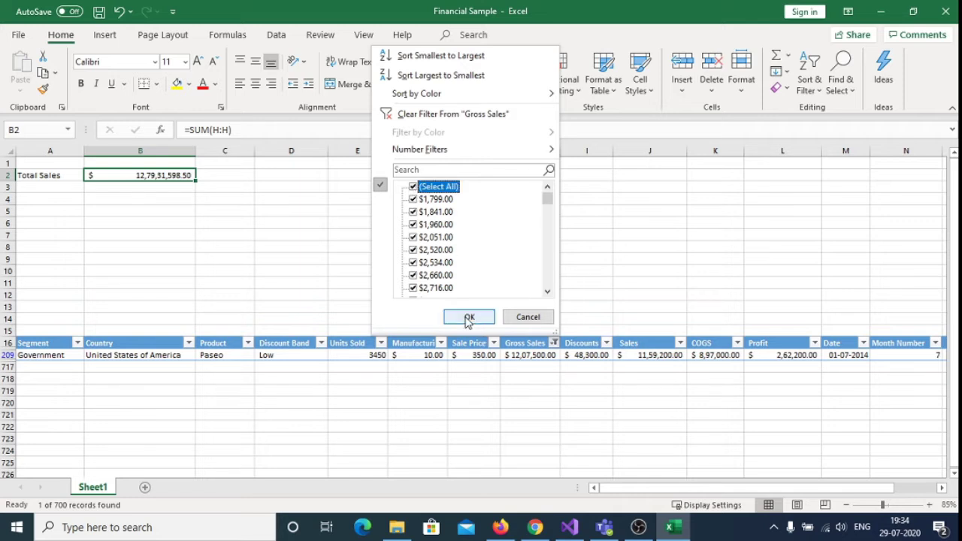
pyautogui.click(467, 317)
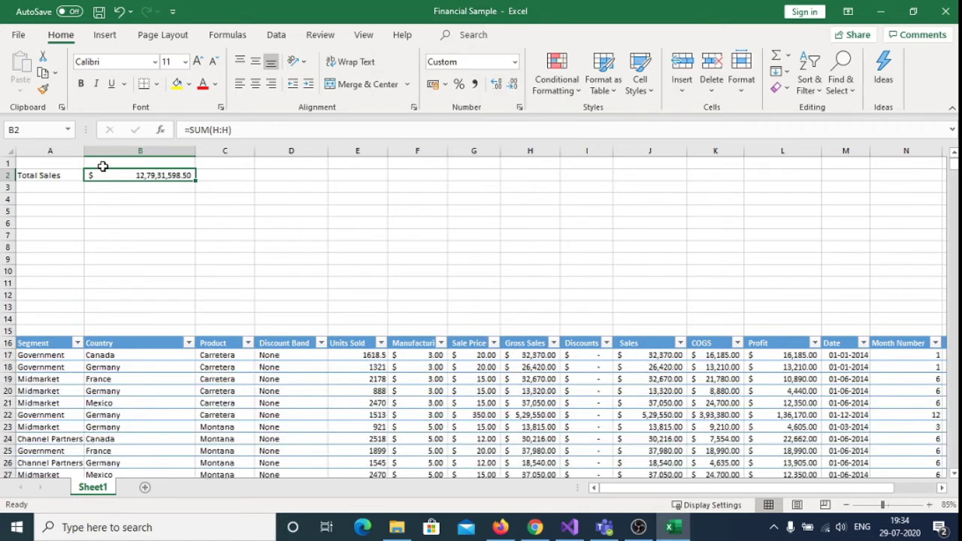
# Replace the formula in cell B2 with =SUBTOTAL(9,H:H), using the SUM function number for the Gross Sales column.
pyautogui.moveTo(190, 129); pyautogui.dragTo(390, 137)
pyautogui.write('sub')
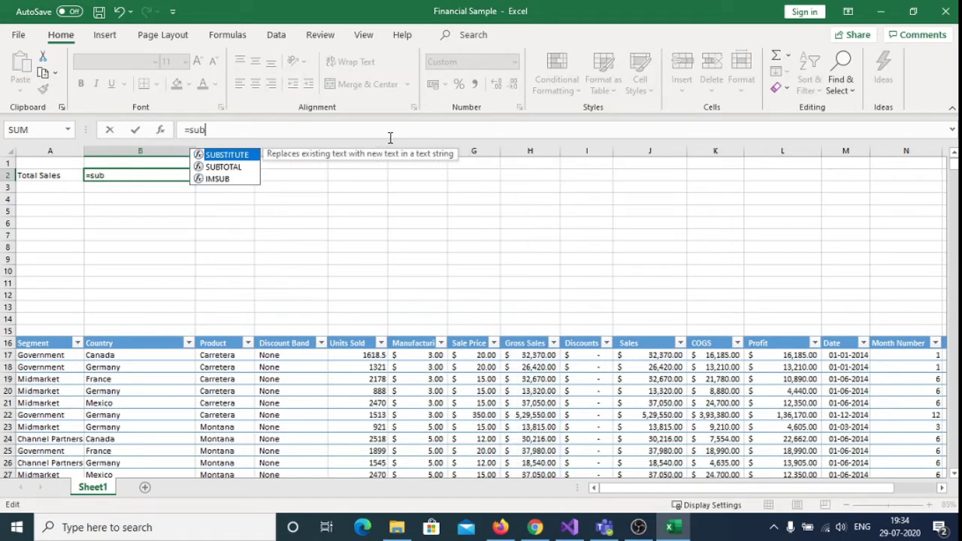
pyautogui.press('Down')
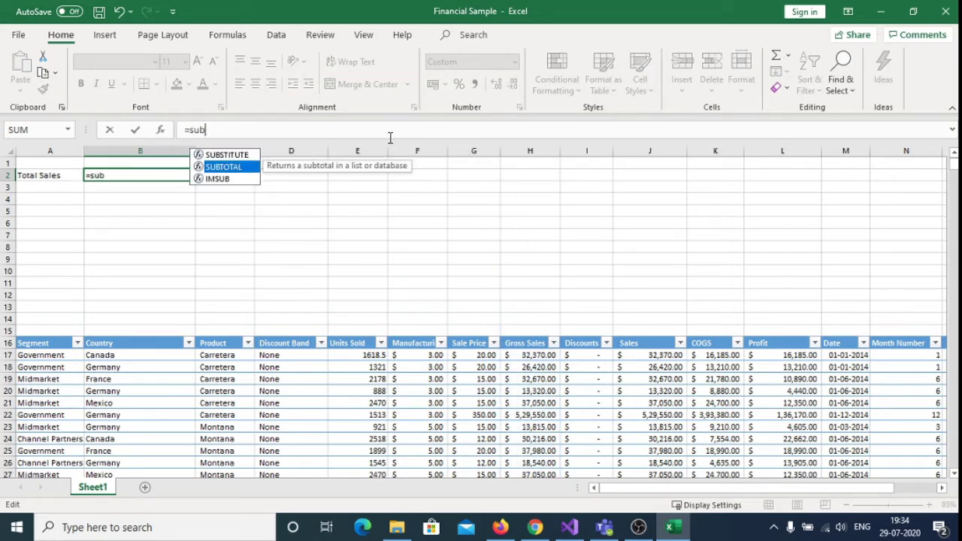
pyautogui.press('Tab')
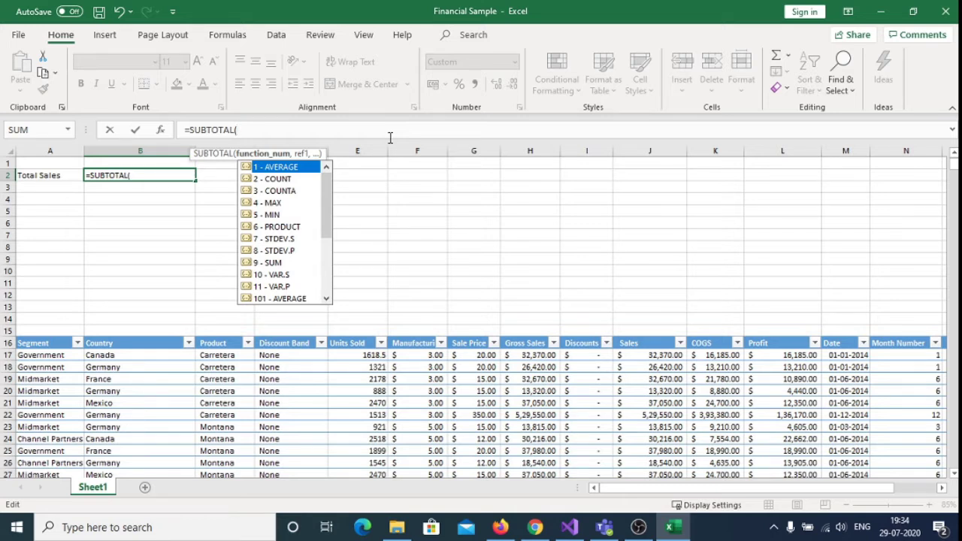
pyautogui.doubleClick(270, 263)
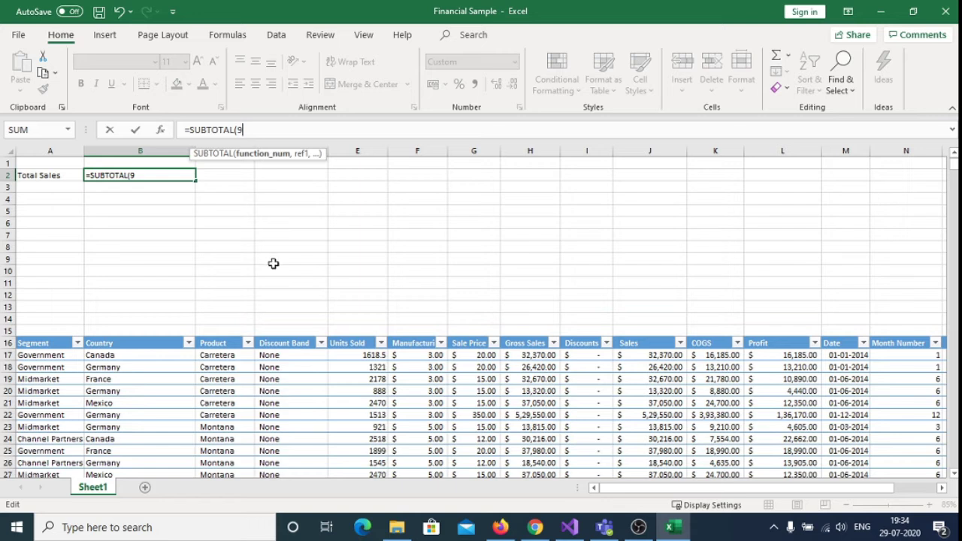
pyautogui.write(',')
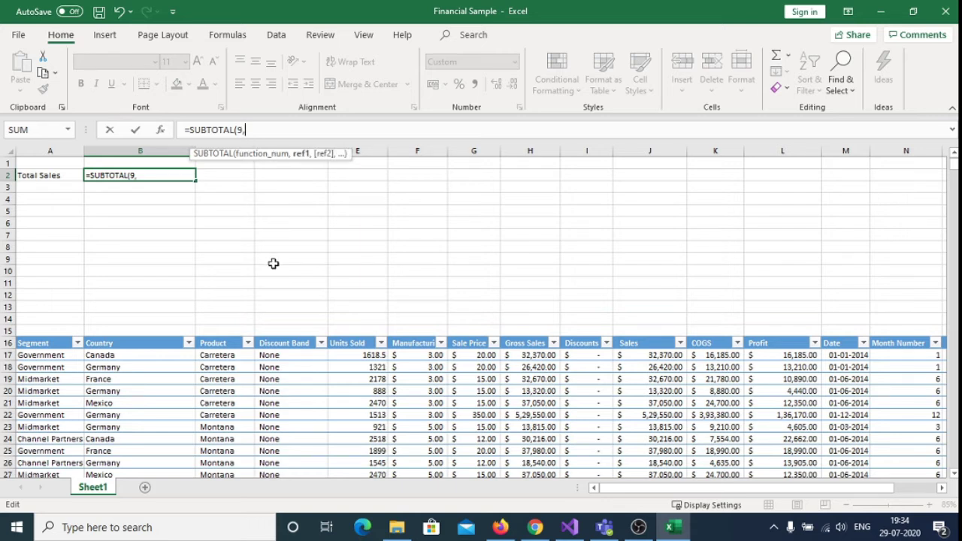
pyautogui.write('h:h)')
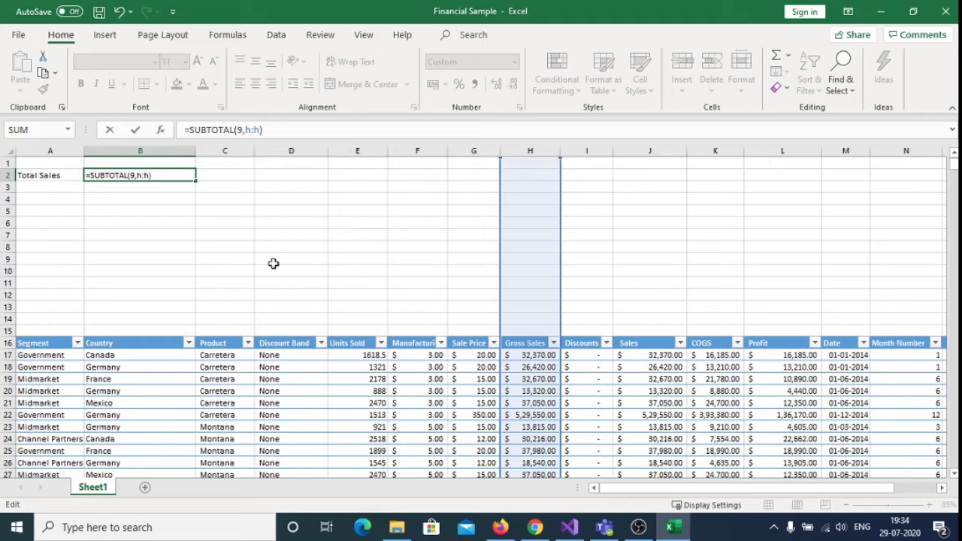
pyautogui.press('Return')
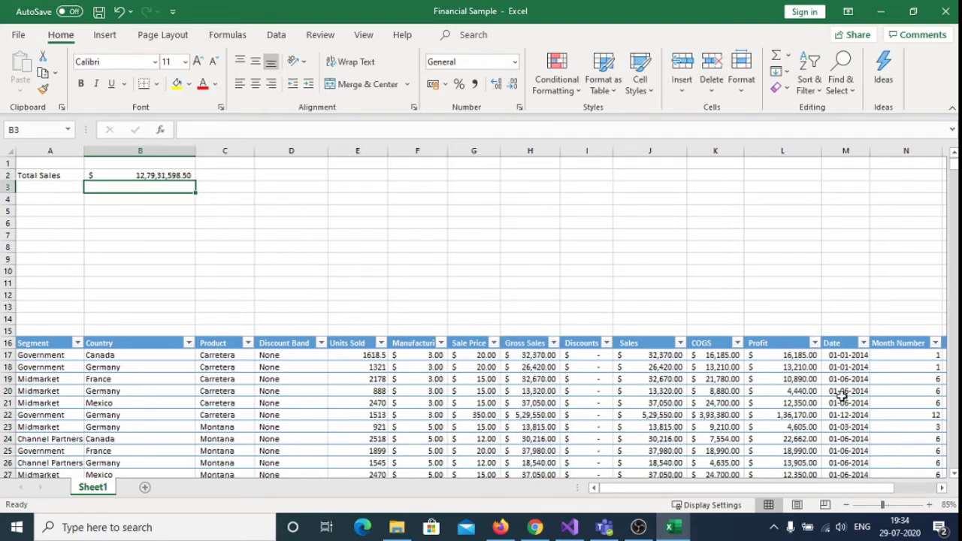
# Filter the Gross Sales column to only the $2,051.00 value.
pyautogui.click(553, 344)
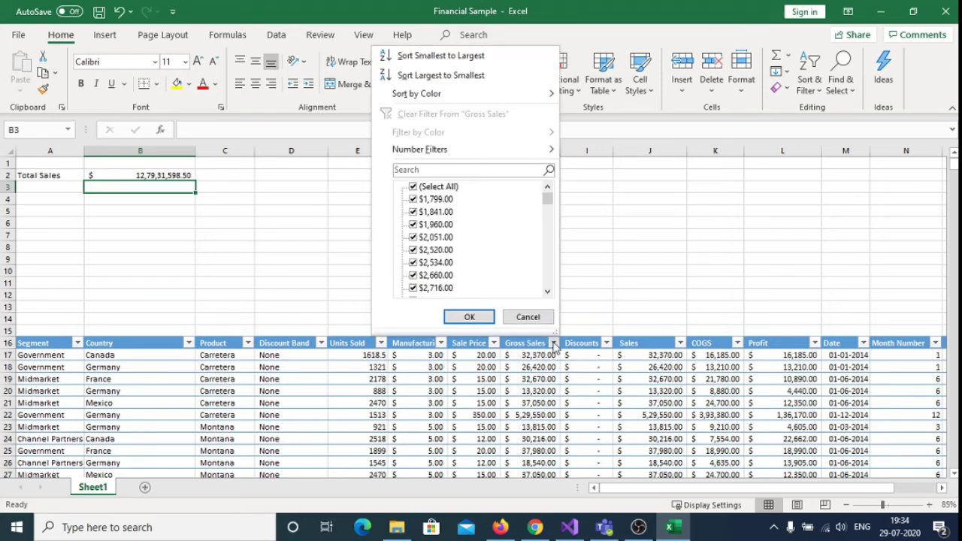
pyautogui.click(413, 188)
pyautogui.click(412, 238)
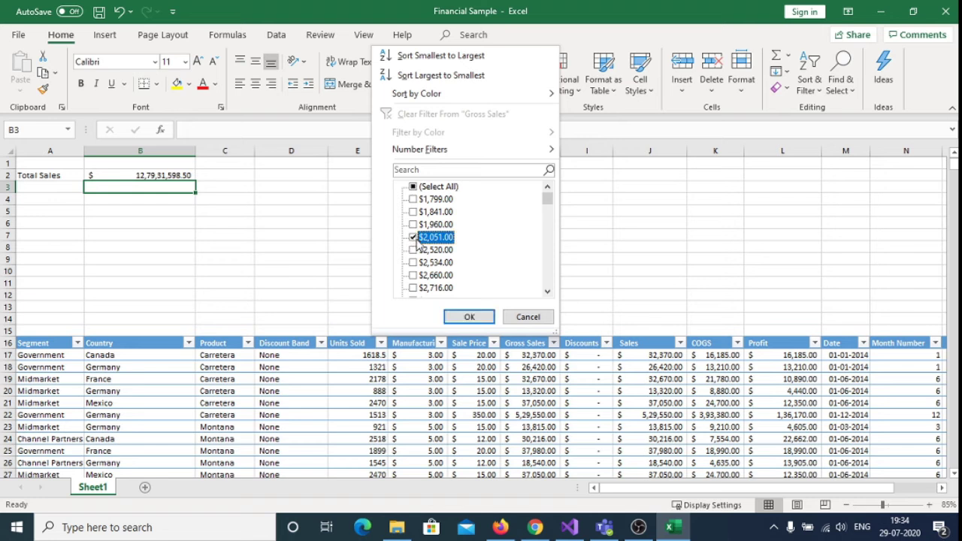
pyautogui.click(468, 317)
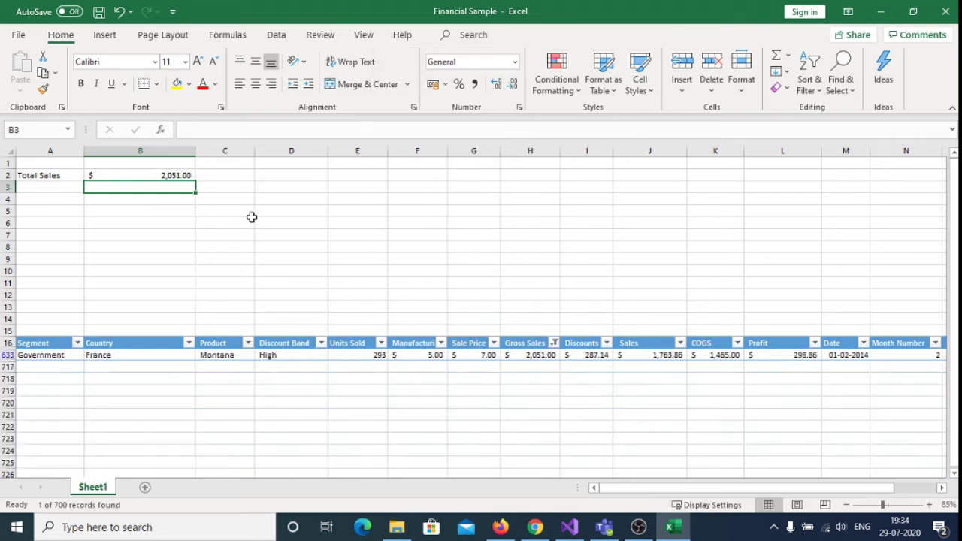
# Reselect all values in the Gross Sales filter so that every table row is displayed.
pyautogui.click(553, 344)
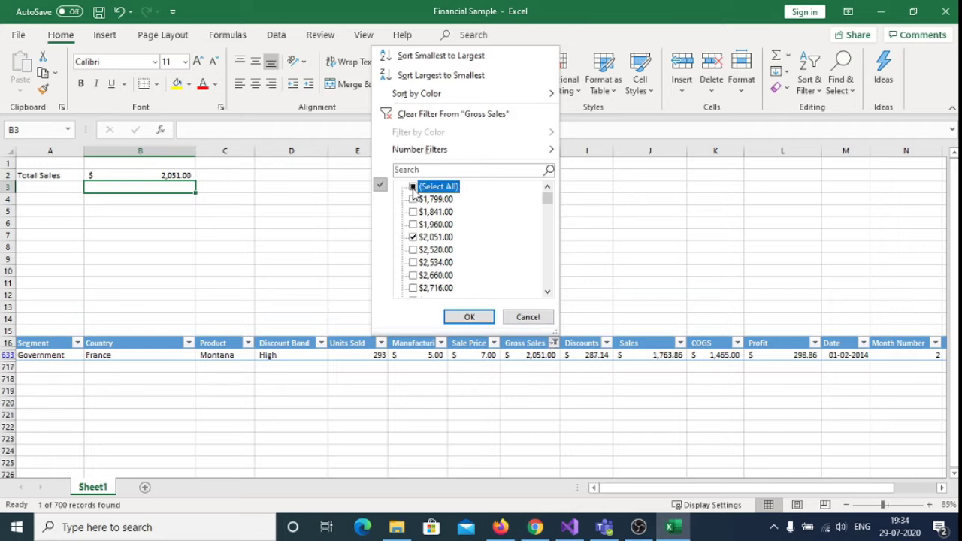
pyautogui.click(413, 187)
pyautogui.click(470, 317)
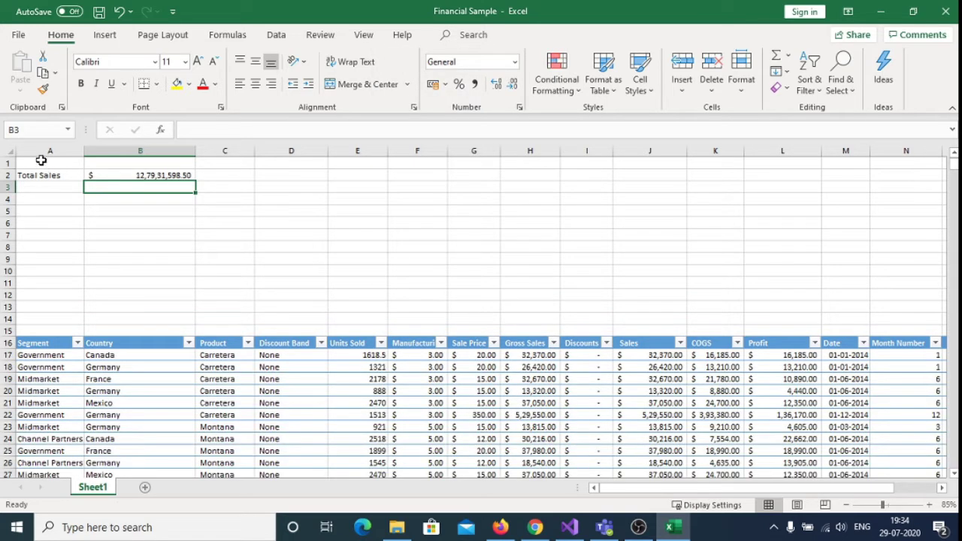
# Label cell A4 "Total Cost" and enter =SUBTOTAL(9,K:K) in B4 to sum the COGS column.
pyautogui.click(58, 201)
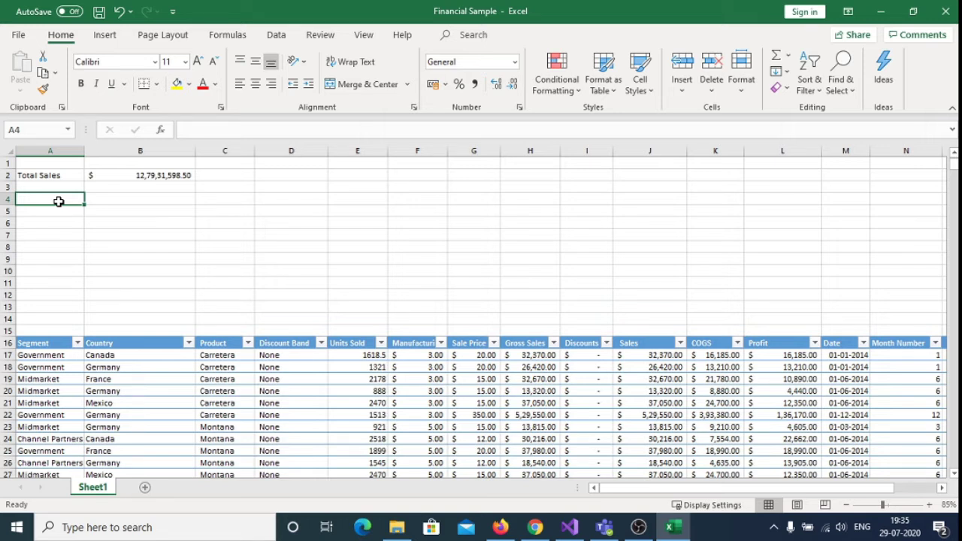
pyautogui.write('Tot')
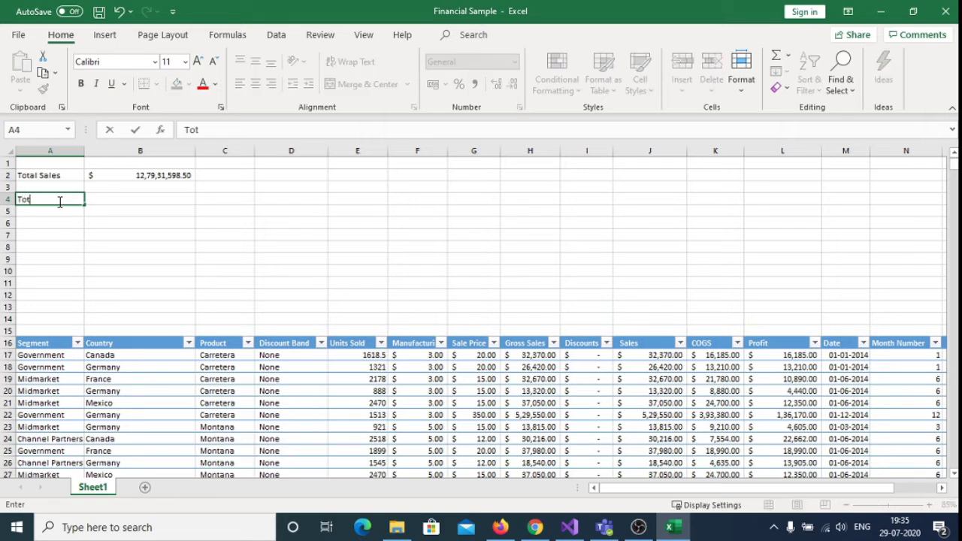
pyautogui.write('al Cost')
pyautogui.press('Tab')
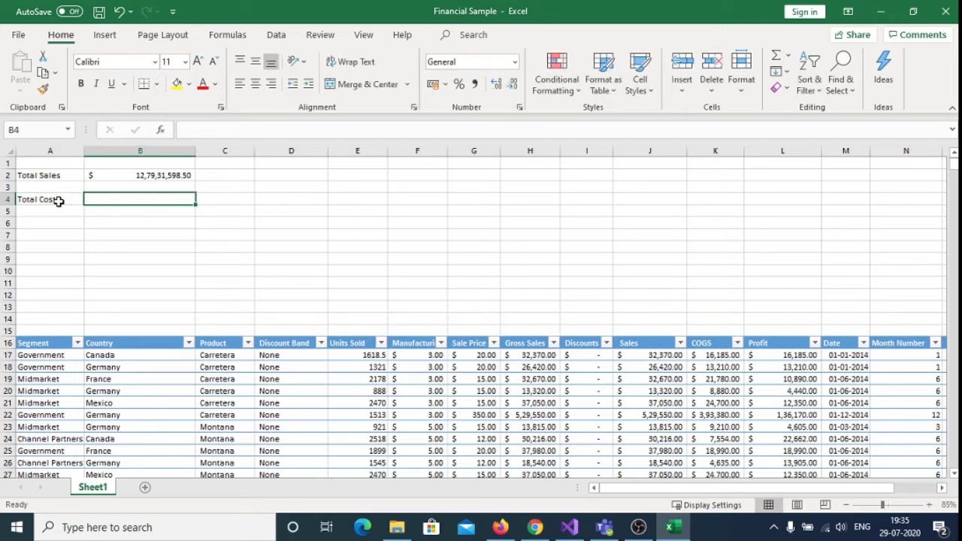
pyautogui.write('=sub')
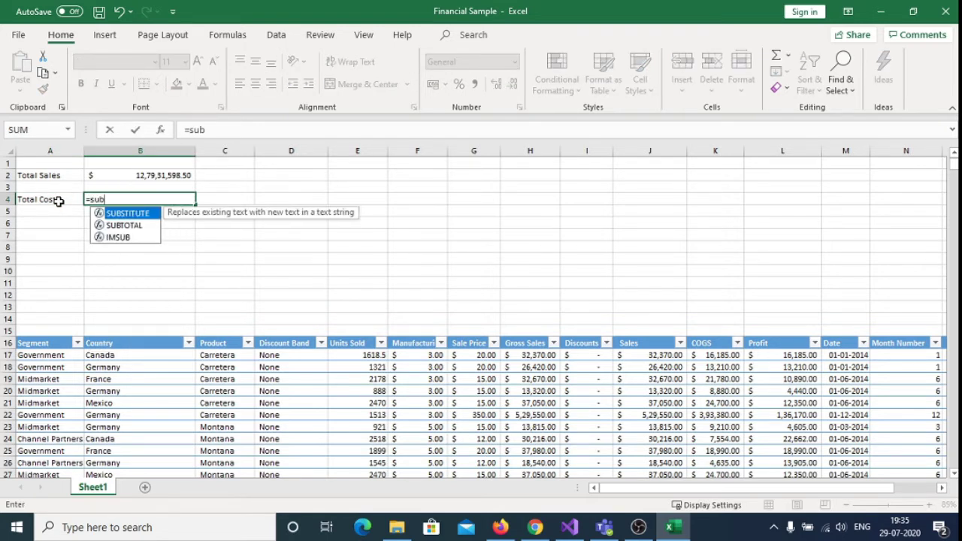
pyautogui.press('Down')
pyautogui.press('Tab')
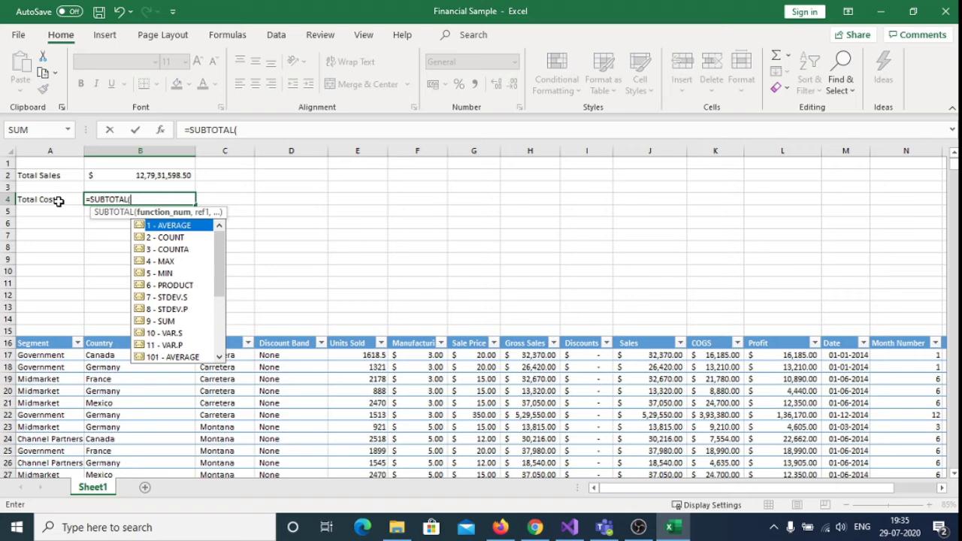
pyautogui.write('9,')
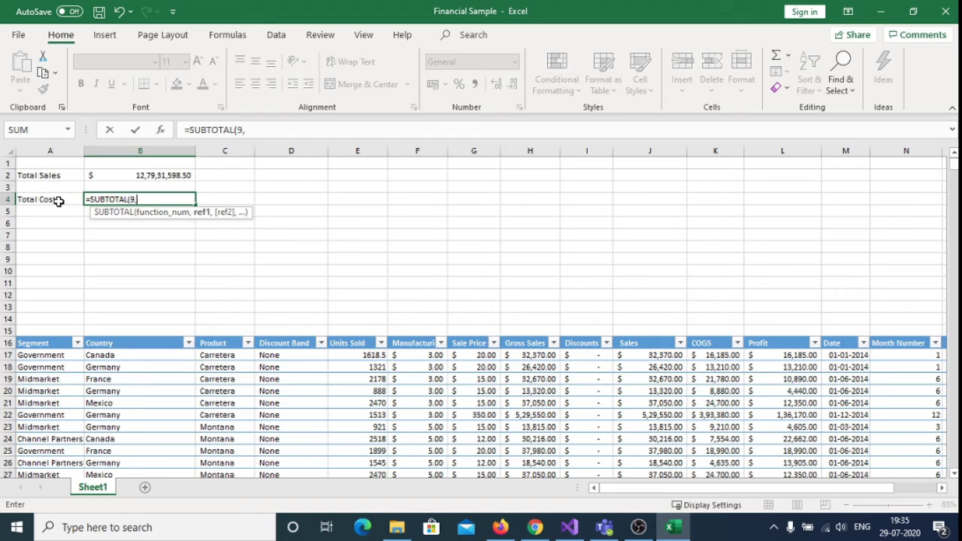
pyautogui.write('k')
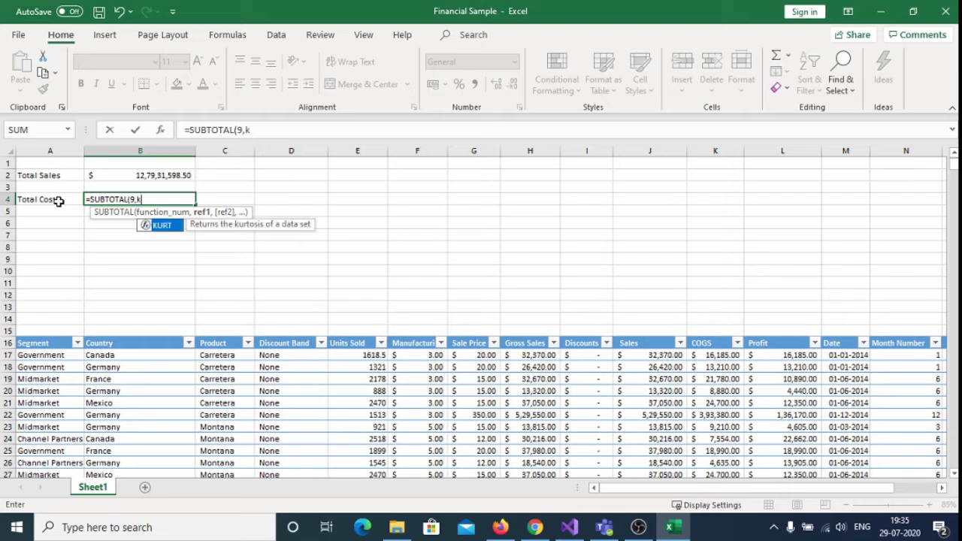
pyautogui.write(':k)')
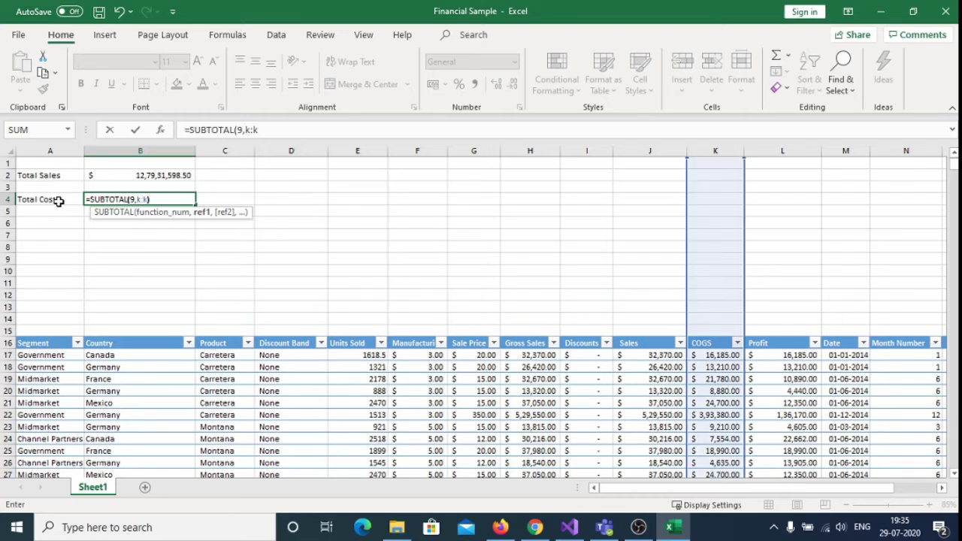
pyautogui.press('Return')
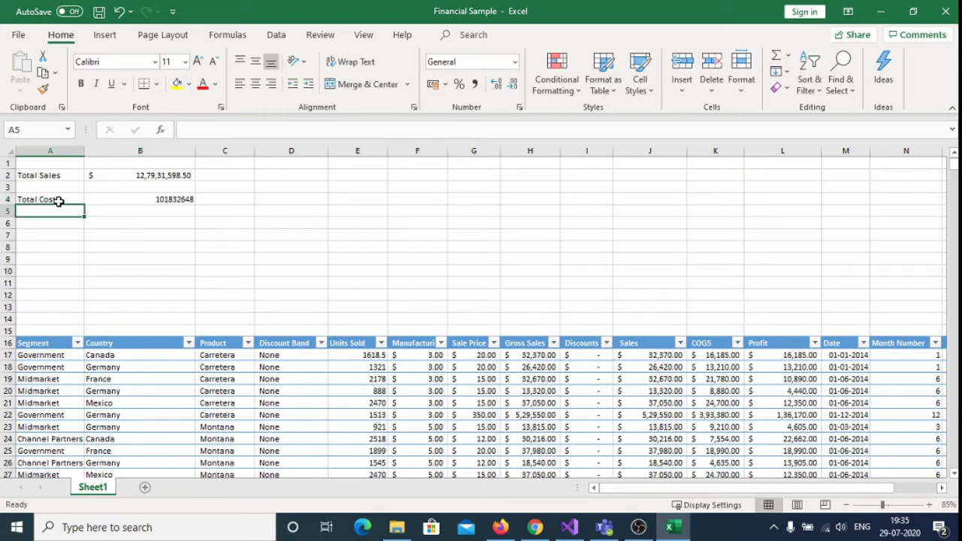
# Apply the comma number style to cells B2 through B12 in the summary area.
pyautogui.click(161, 154)
pyautogui.moveTo(161, 174); pyautogui.dragTo(155, 296)
pyautogui.click(473, 85)
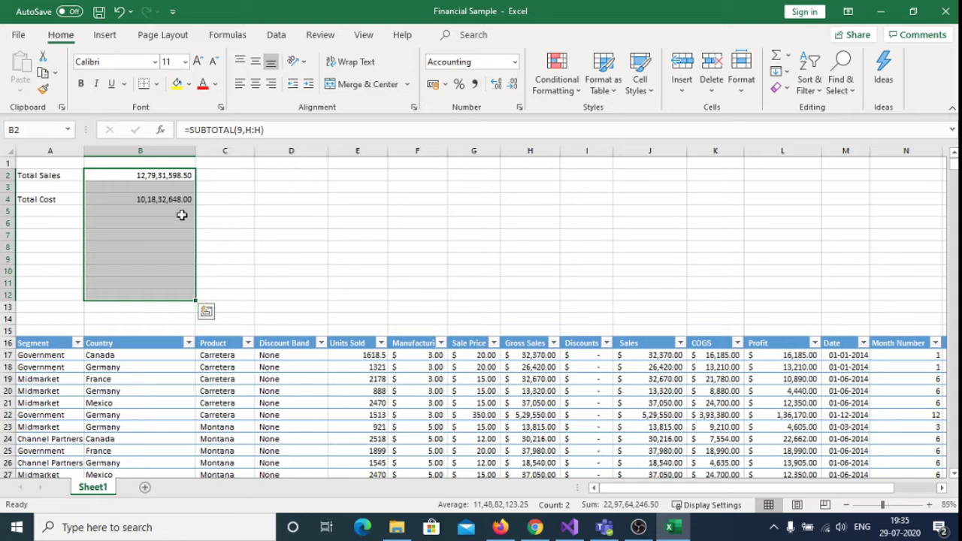
# Label cell A6 "Total Discount" and enter =SUBTOTAL(9,I:I) in B6 to sum the Discounts column.
pyautogui.click(46, 224)
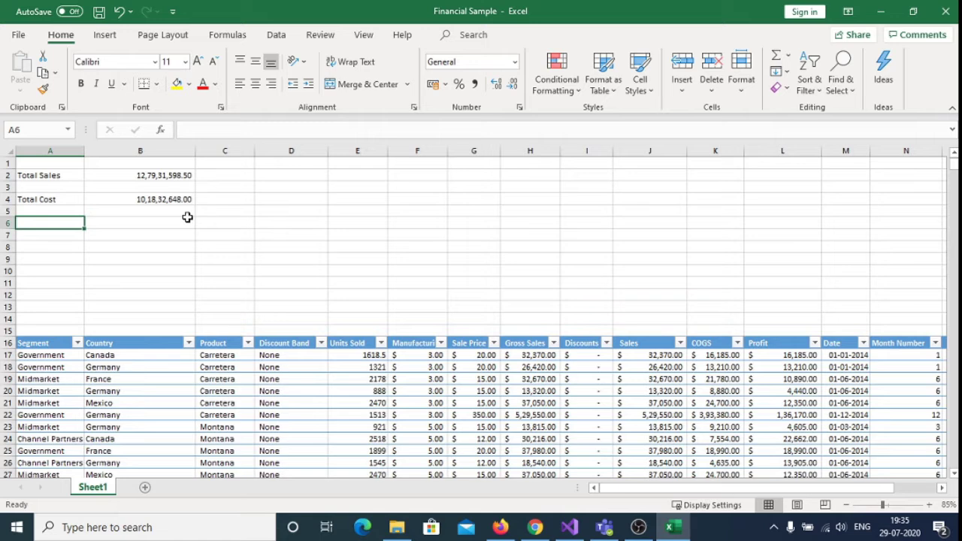
pyautogui.write('Total Discount')
pyautogui.press('Tab')
pyautogui.write('=')
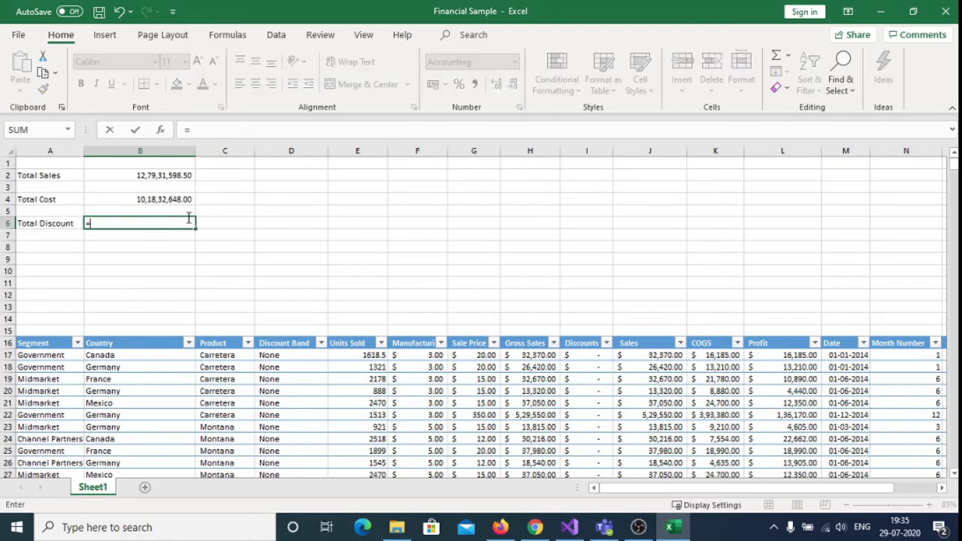
pyautogui.write('subt')
pyautogui.press('Tab')
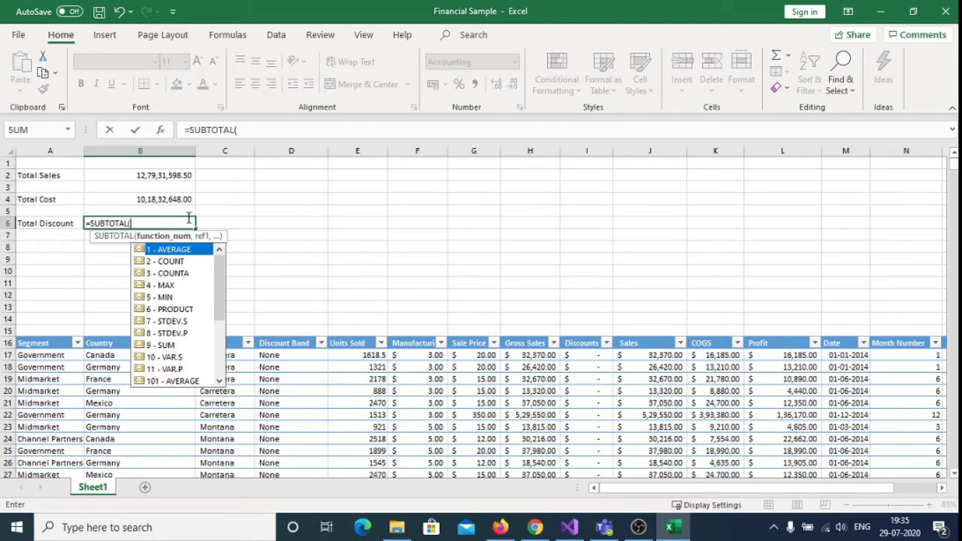
pyautogui.write('9,')
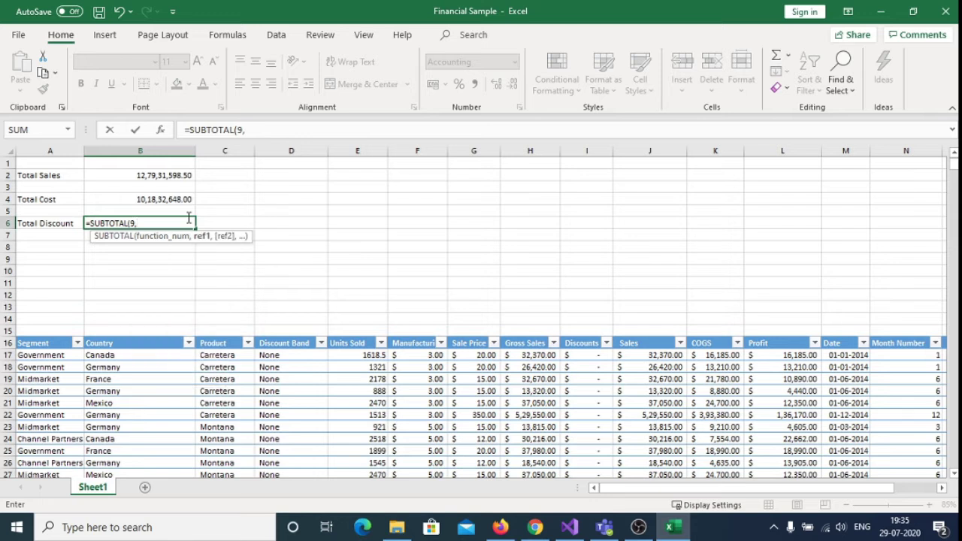
pyautogui.write('i:i)')
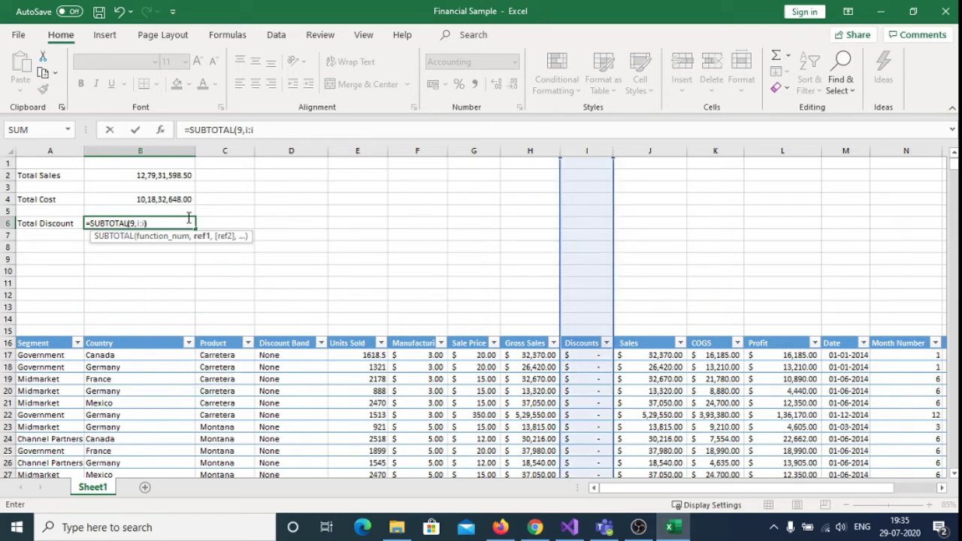
pyautogui.press('Return')
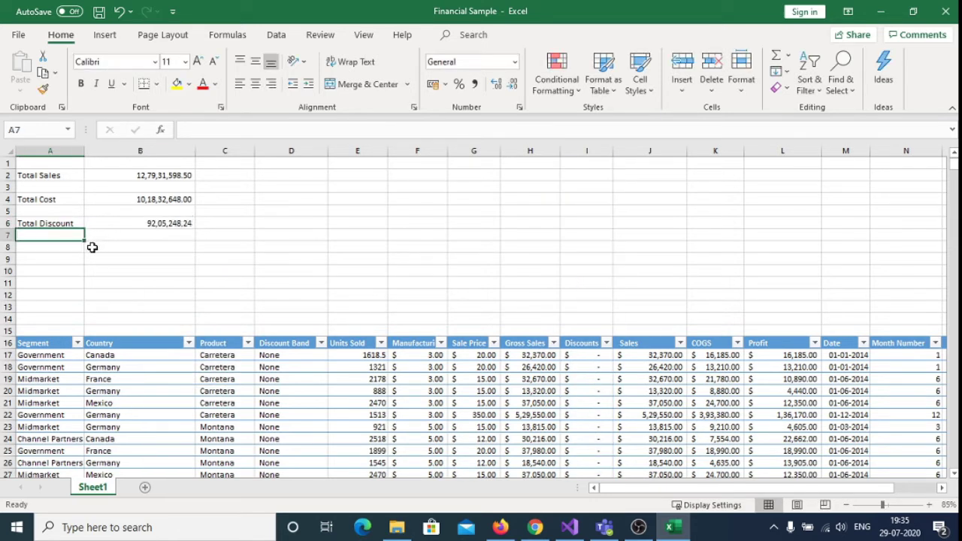
# Label cell A8 "Total Profit" and enter =SUBTOTAL(9,L:L) in B8 to sum the Profit column.
pyautogui.click(47, 247)
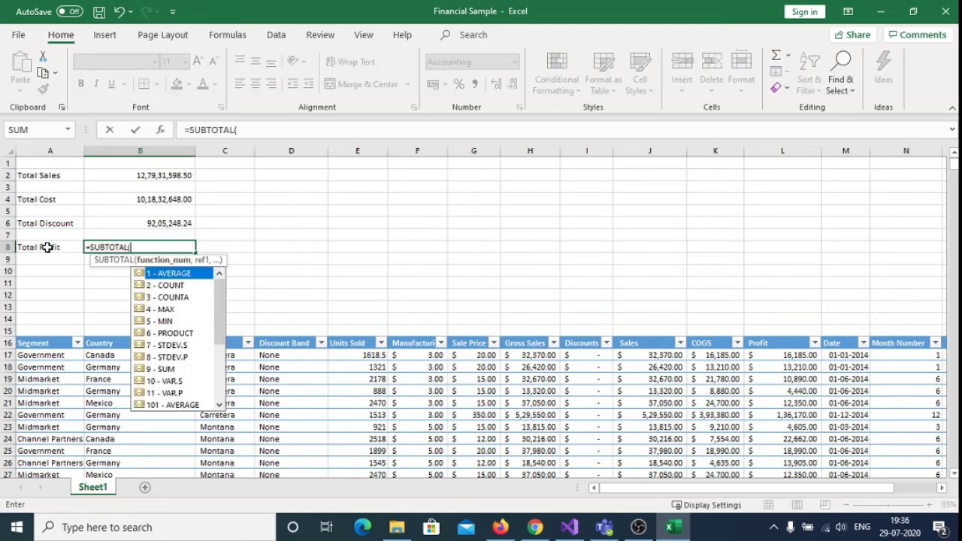
pyautogui.write('9')
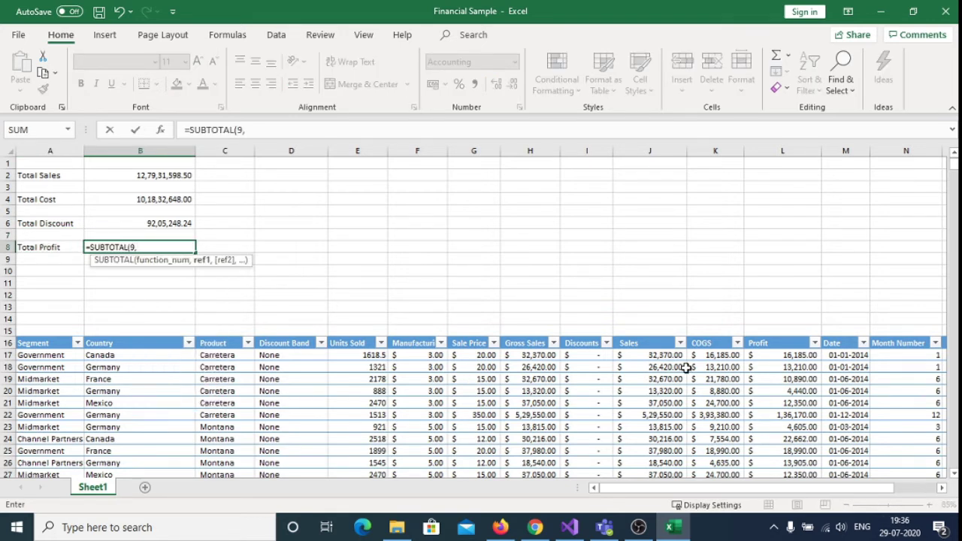
pyautogui.write(',L:L)')
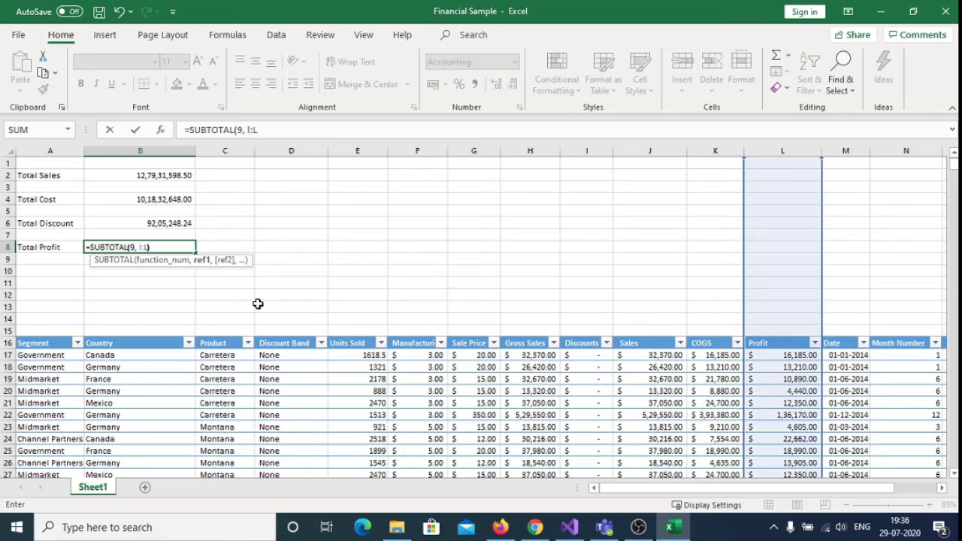
pyautogui.press('Return')
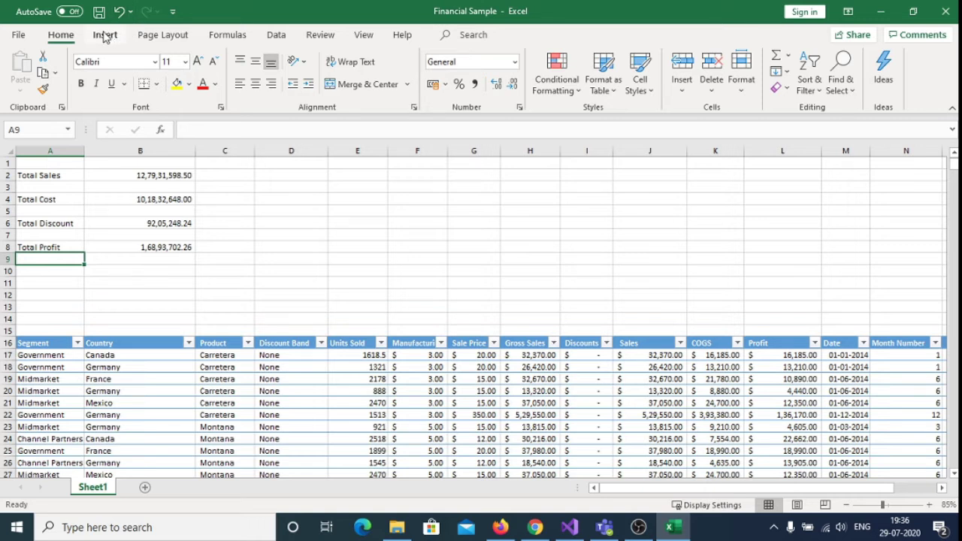
# Insert slicers on the financial table for Segment, Country, Product, Discount Band, Month Name and Year.
pyautogui.click(43, 345)
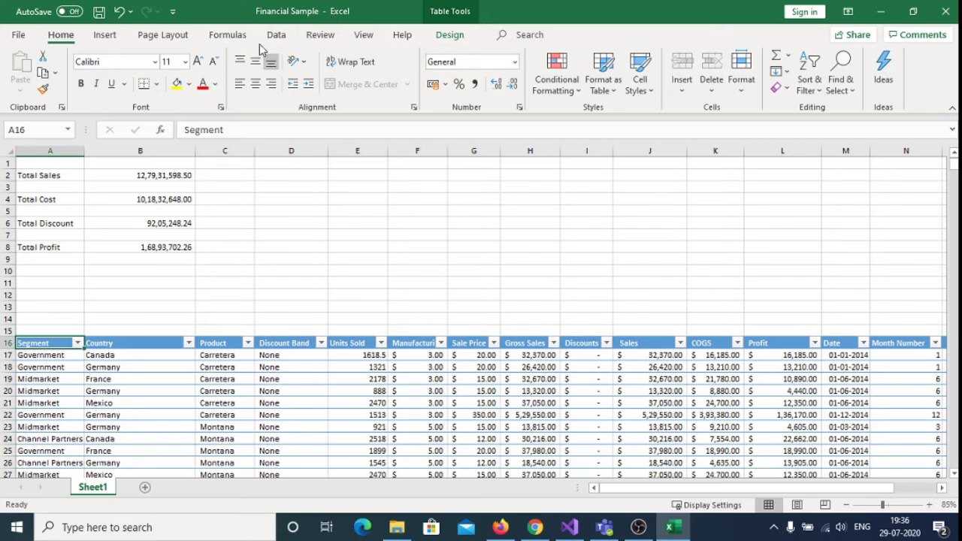
pyautogui.click(104, 36)
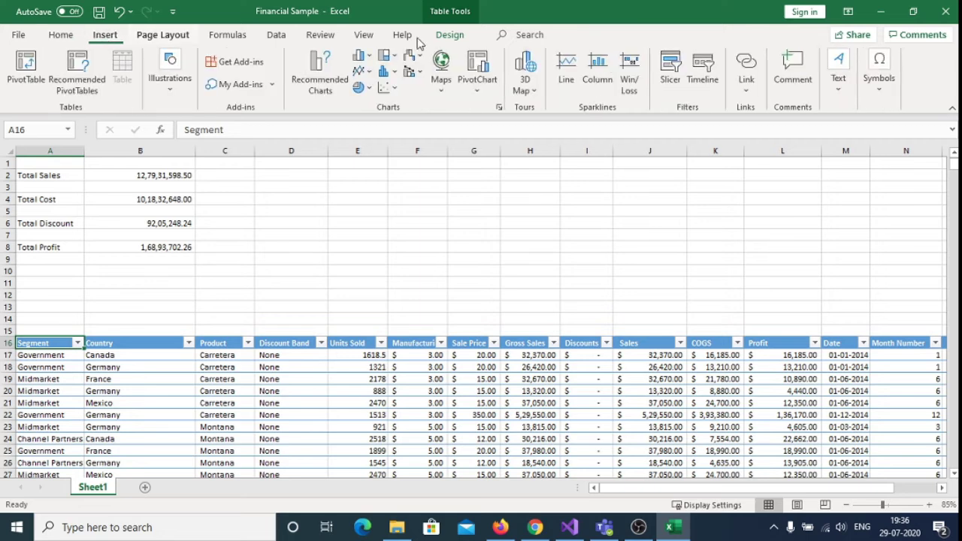
pyautogui.click(664, 71)
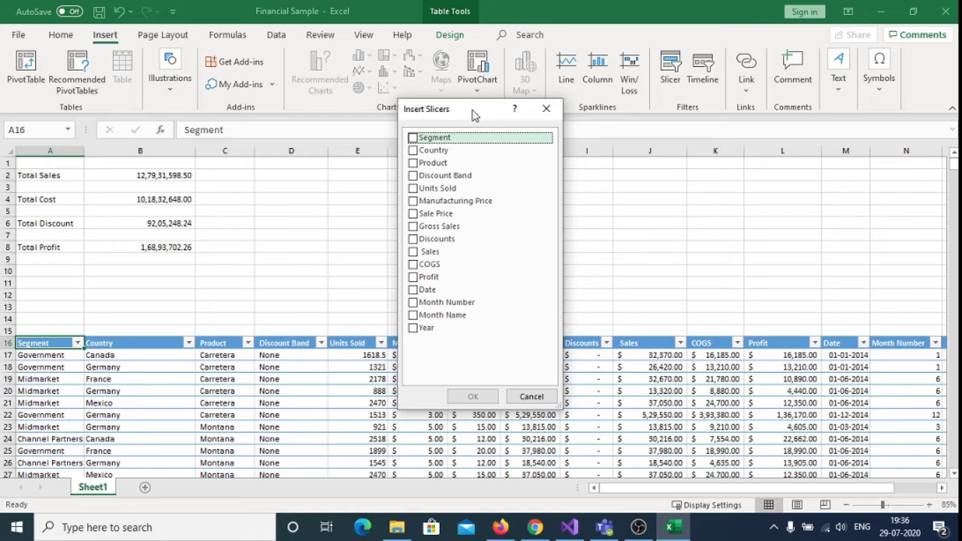
pyautogui.moveTo(473, 114); pyautogui.dragTo(469, 150)
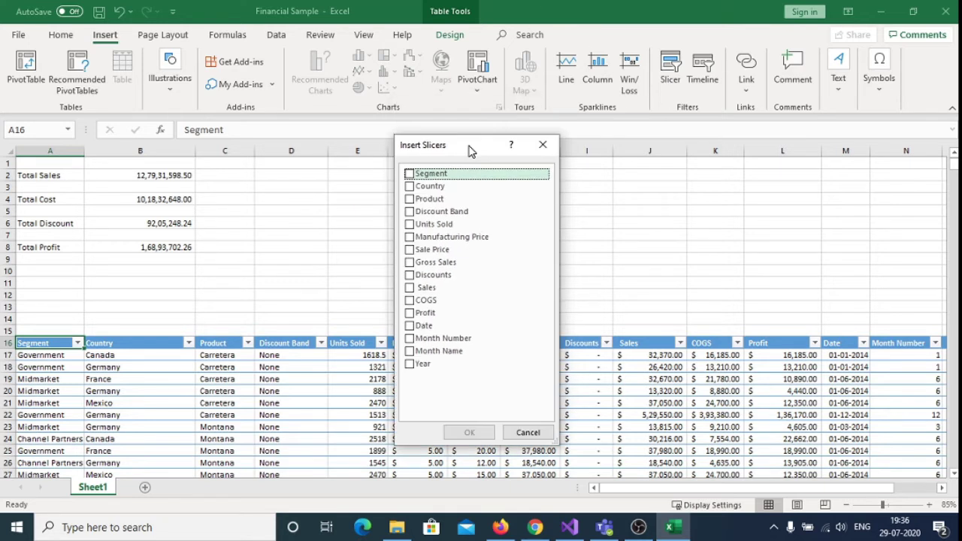
pyautogui.click(409, 187)
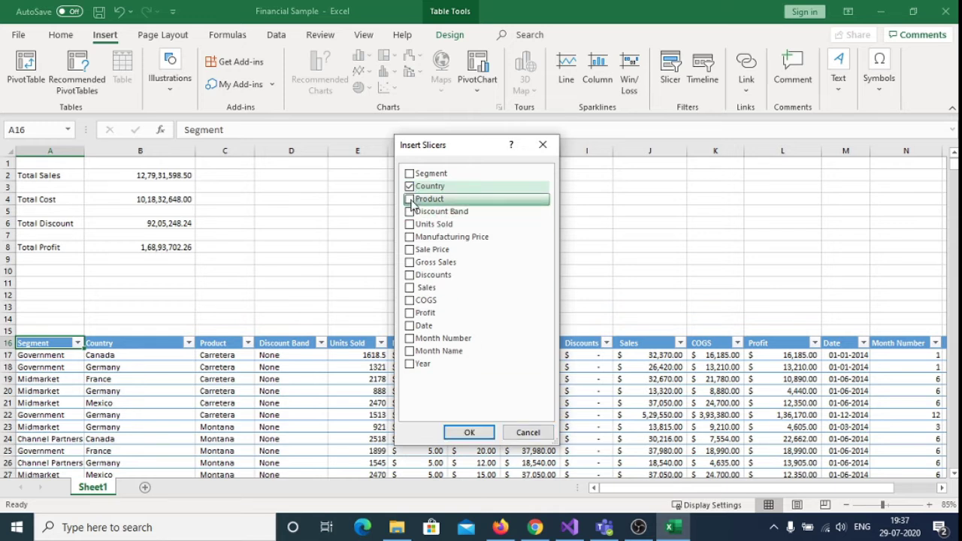
pyautogui.click(410, 174)
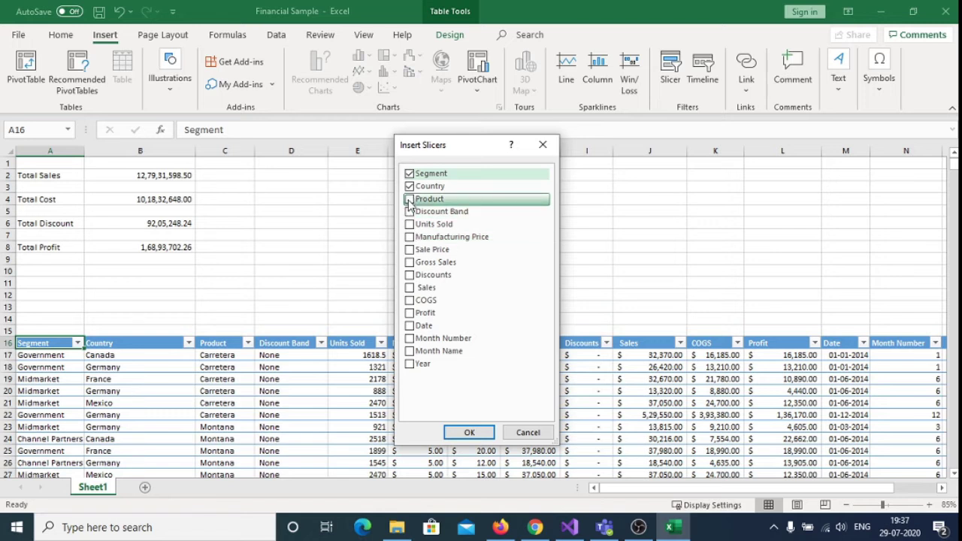
pyautogui.click(409, 200)
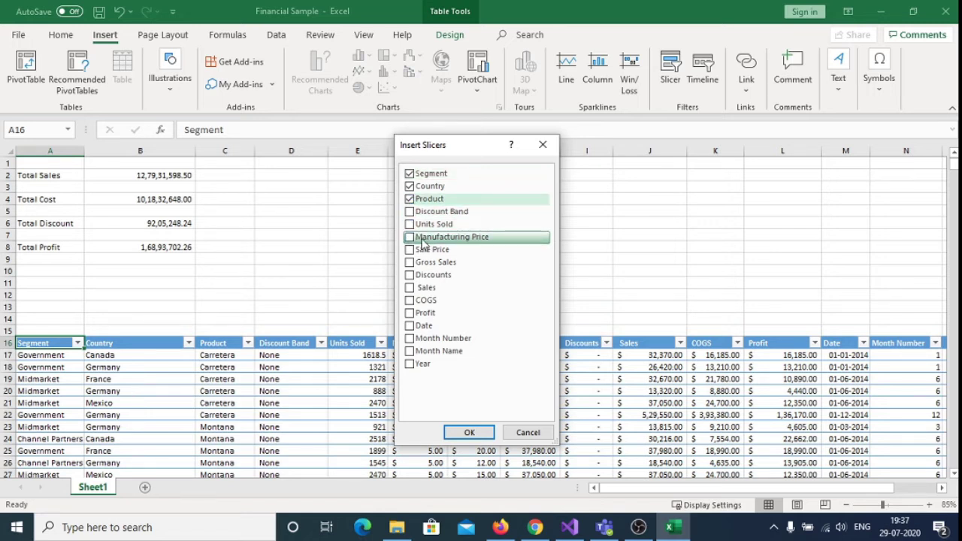
pyautogui.click(409, 364)
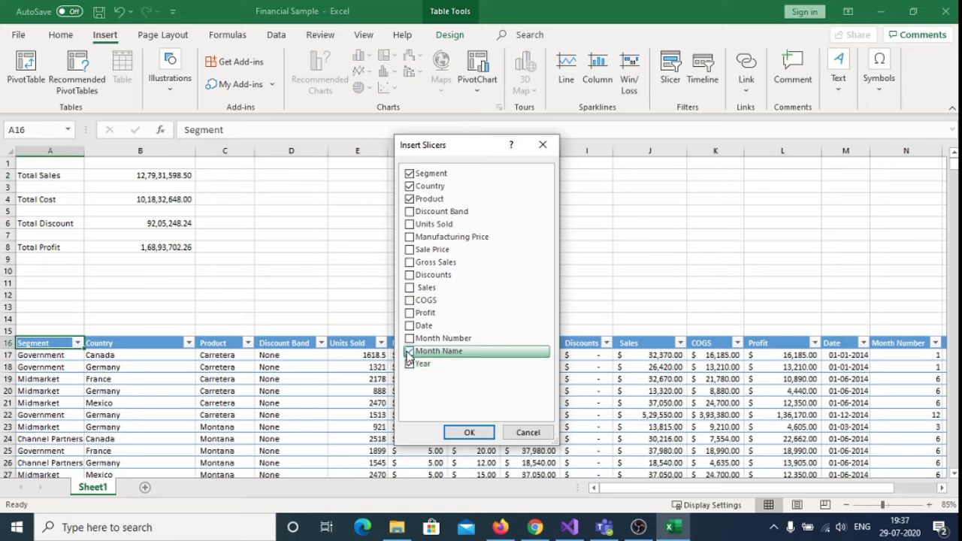
pyautogui.click(408, 352)
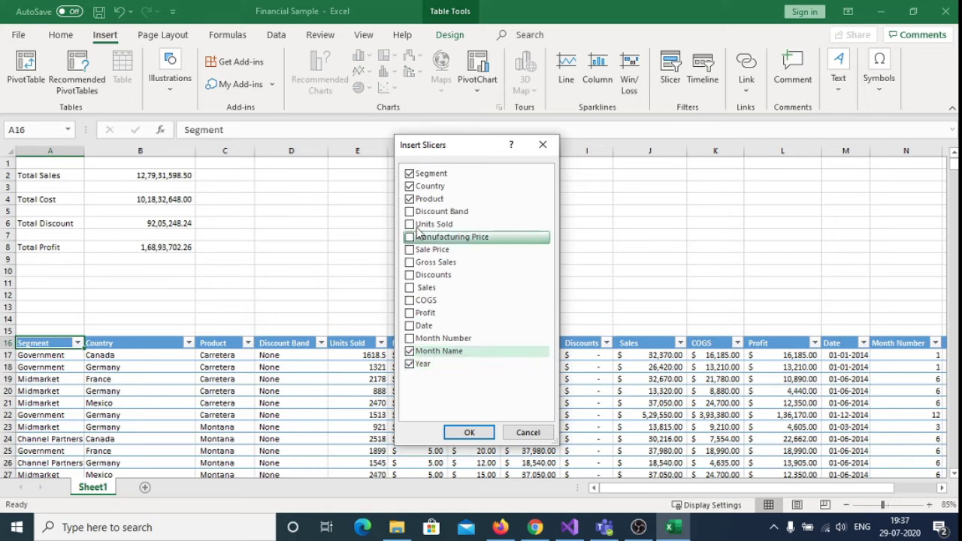
pyautogui.click(410, 213)
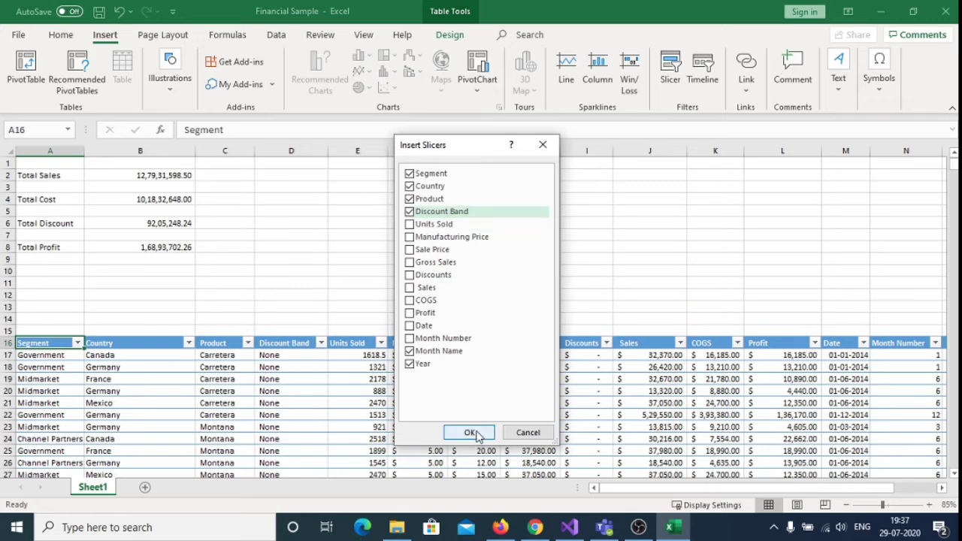
pyautogui.click(470, 433)
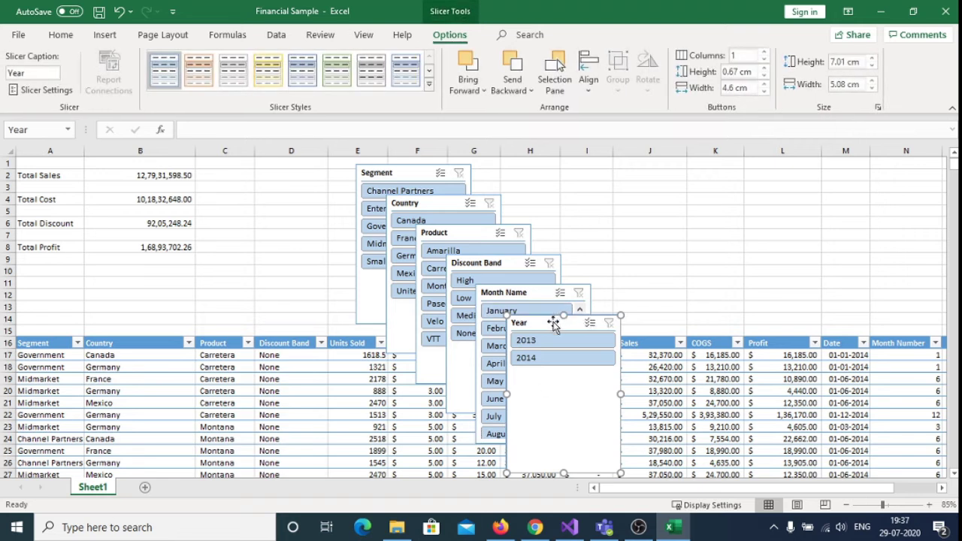
# Move the Year slicer next to the summary totals, over columns C and D above the table.
pyautogui.moveTo(553, 323); pyautogui.dragTo(628, 171)
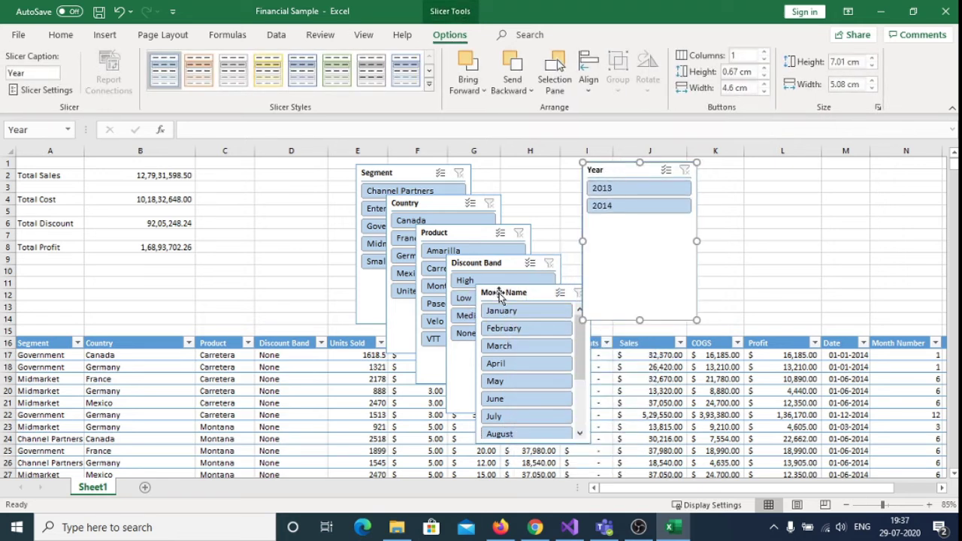
pyautogui.moveTo(610, 169); pyautogui.dragTo(233, 172)
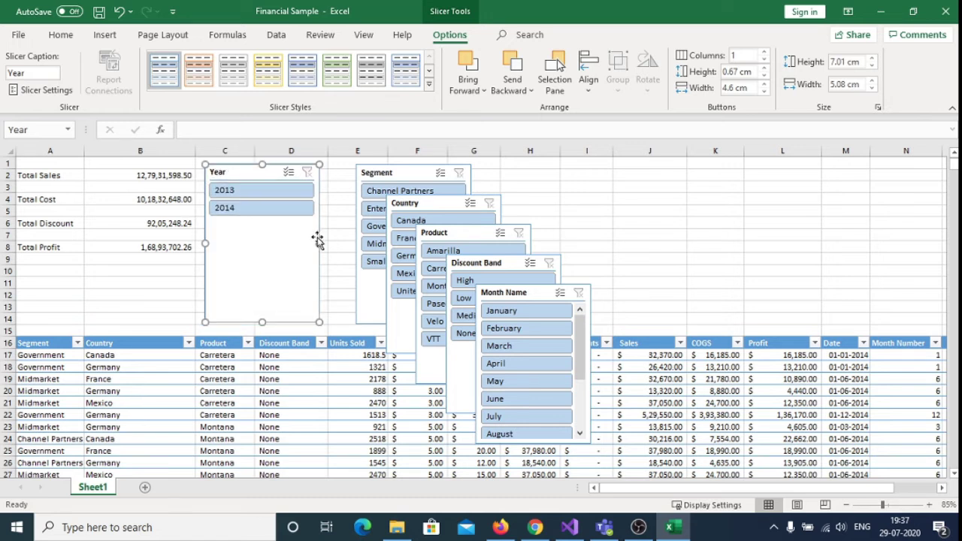
# Narrow the Year slicer to 3.98 cm and line up the Month Name, Country, Segment, Product and Discount Band slicers beside it in one evenly spaced row.
pyautogui.moveTo(320, 242); pyautogui.dragTo(294, 242)
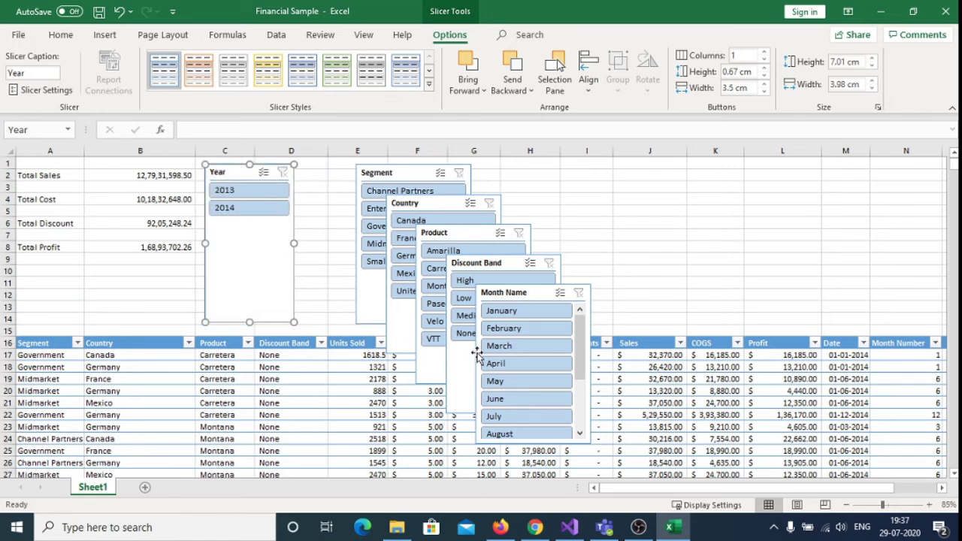
pyautogui.moveTo(517, 293); pyautogui.dragTo(334, 171)
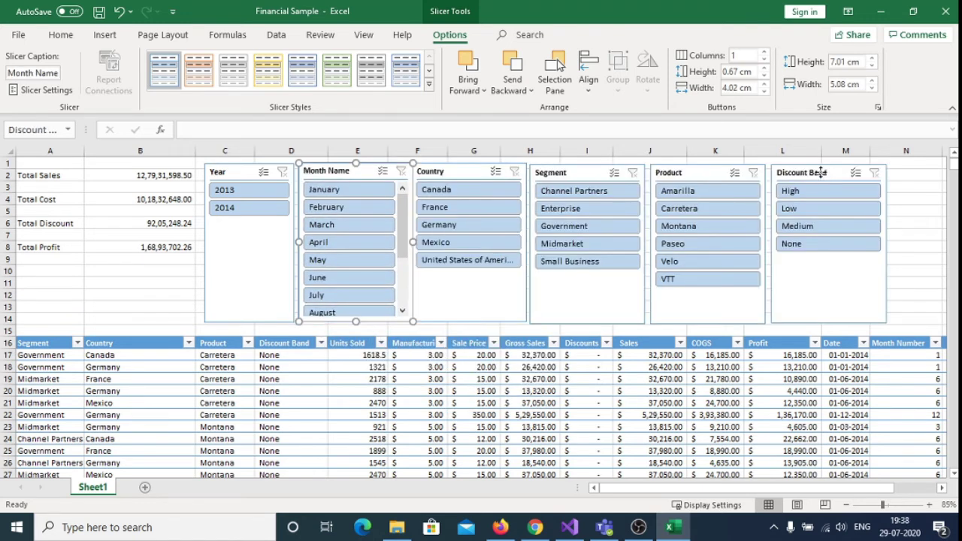
pyautogui.moveTo(821, 173); pyautogui.dragTo(834, 172)
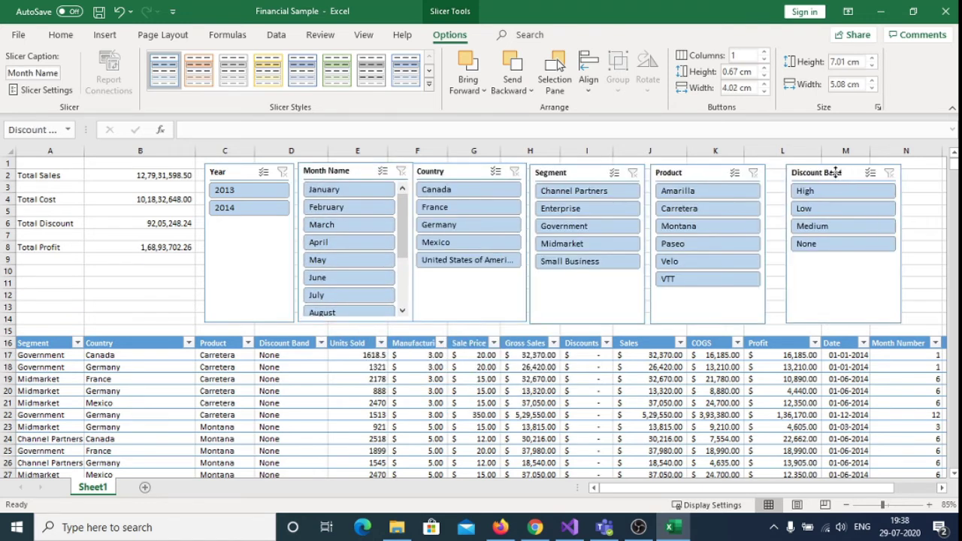
pyautogui.moveTo(680, 172); pyautogui.dragTo(695, 174)
pyautogui.moveTo(554, 173); pyautogui.dragTo(571, 172)
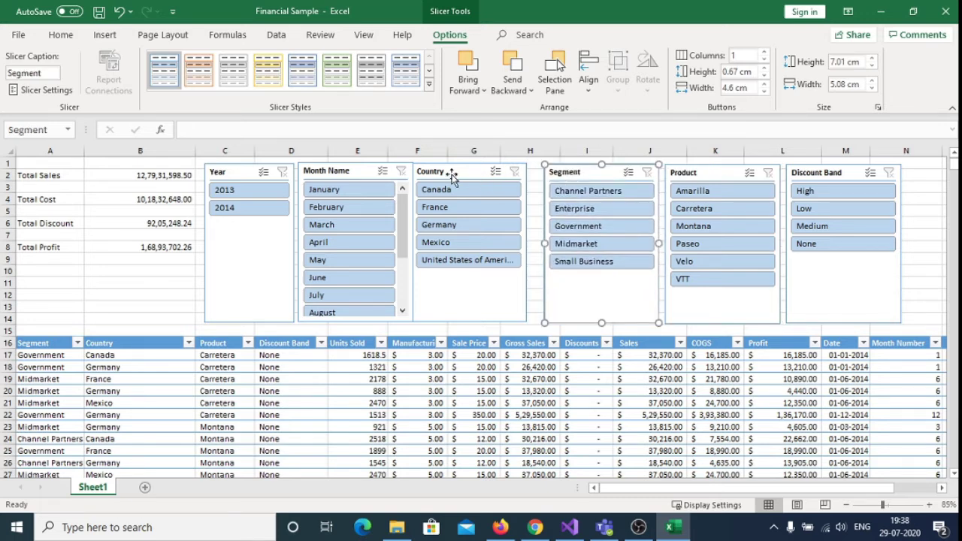
pyautogui.moveTo(450, 172); pyautogui.dragTo(462, 173)
pyautogui.moveTo(329, 175); pyautogui.dragTo(331, 175)
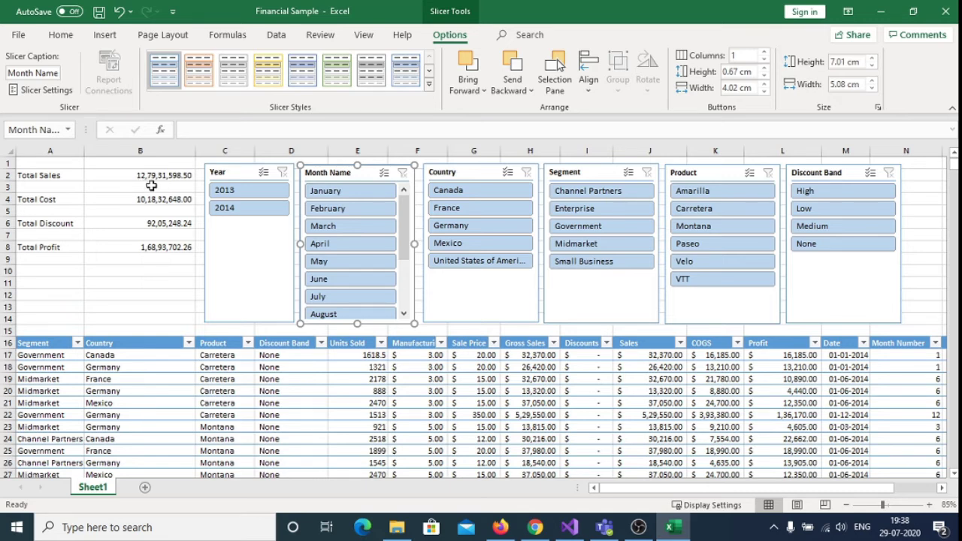
# Compare the totals for 2013 and 2014, and filter the table to November 2013 in Canada with the slicers.
pyautogui.click(240, 196)
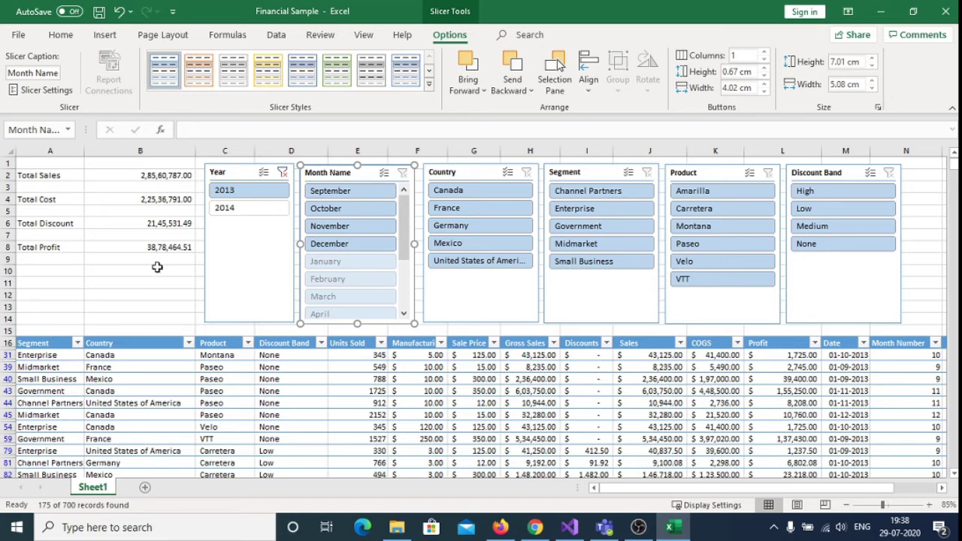
pyautogui.click(233, 214)
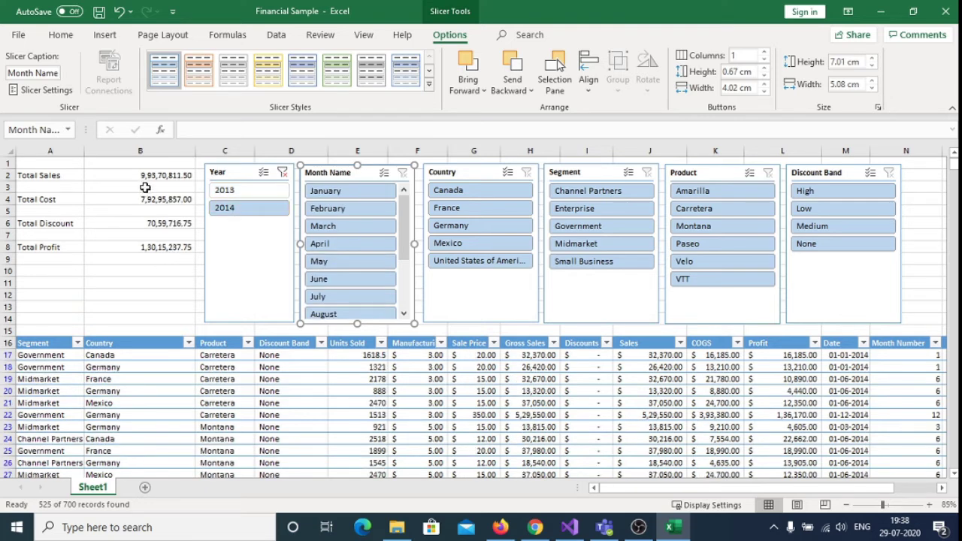
pyautogui.click(244, 189)
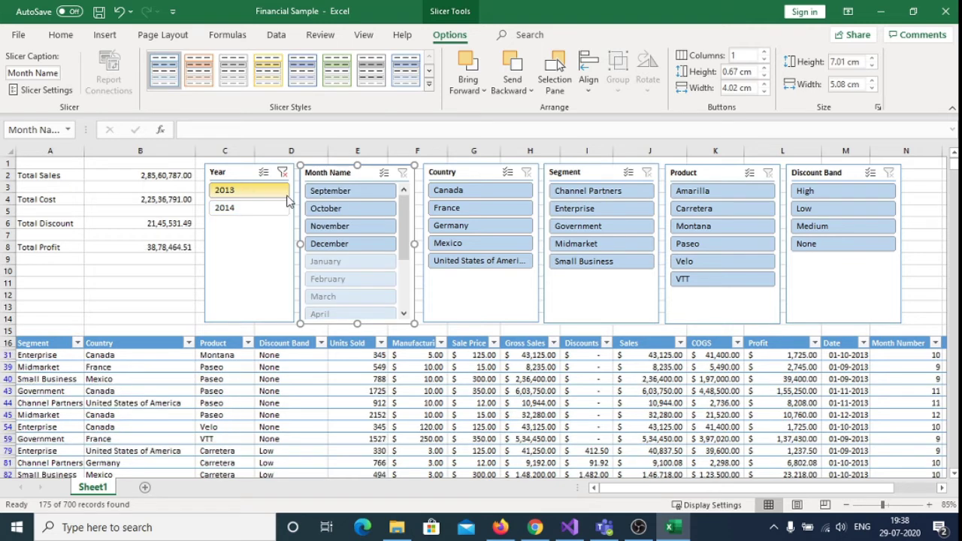
pyautogui.click(341, 228)
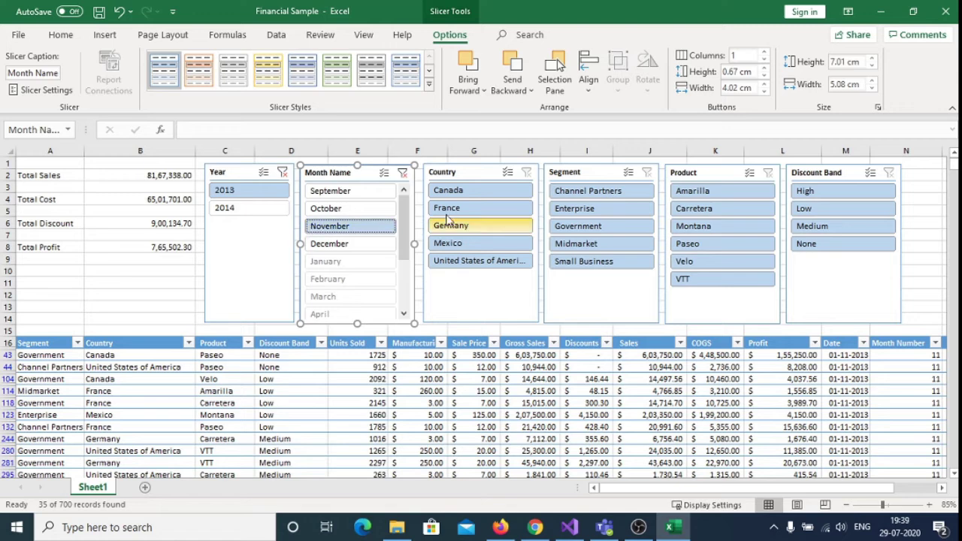
pyautogui.click(461, 192)
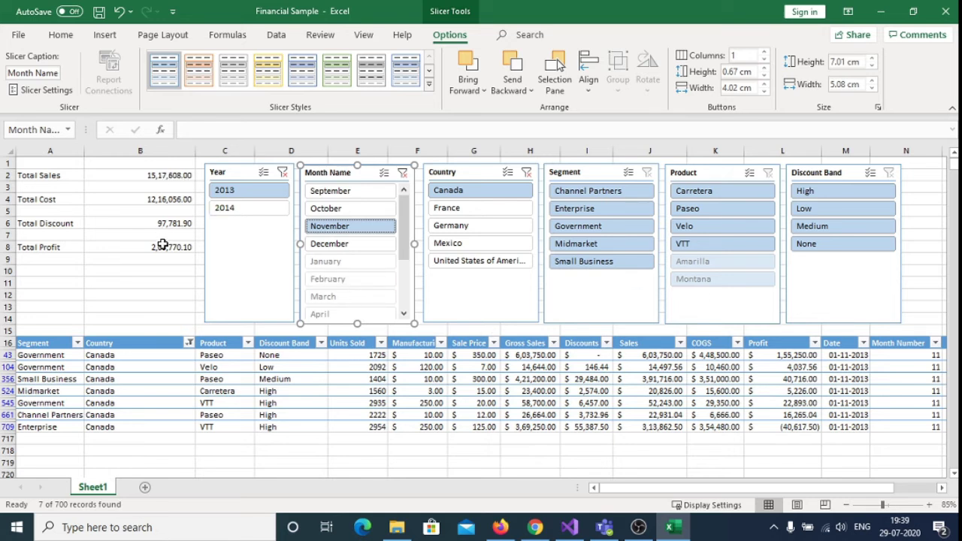
# Filter the table by the Enterprise, Channel Partners and Midmarket segments in turn, and clear the Segment filter.
pyautogui.click(579, 213)
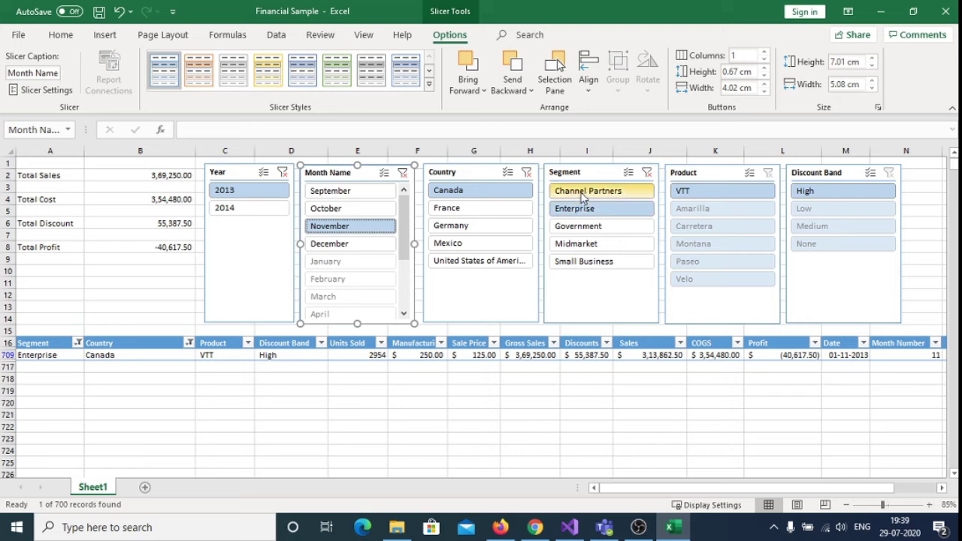
pyautogui.click(583, 194)
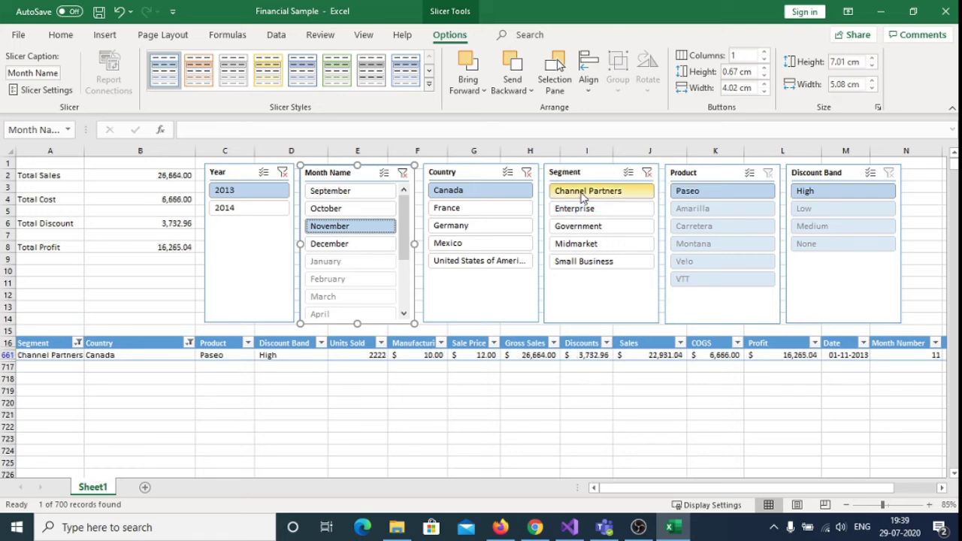
pyautogui.click(582, 245)
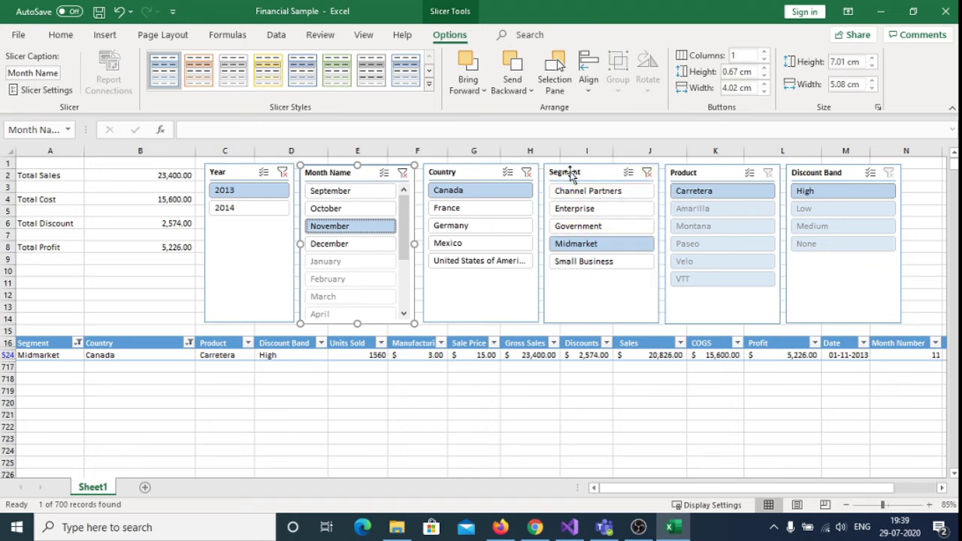
pyautogui.click(647, 175)
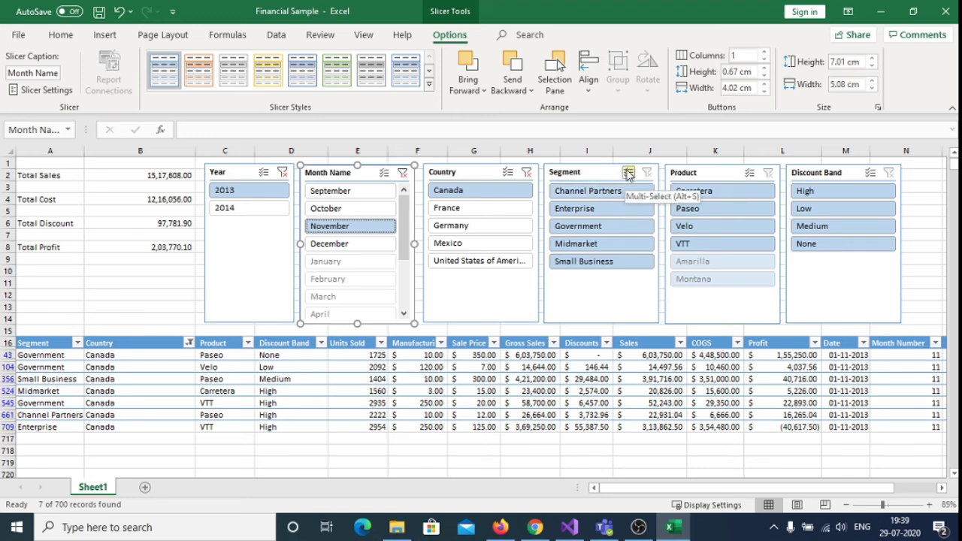
# Filter the Segment slicer to Enterprise, add Midmarket using multi-select, and deselect both to restore all segments.
pyautogui.click(583, 209)
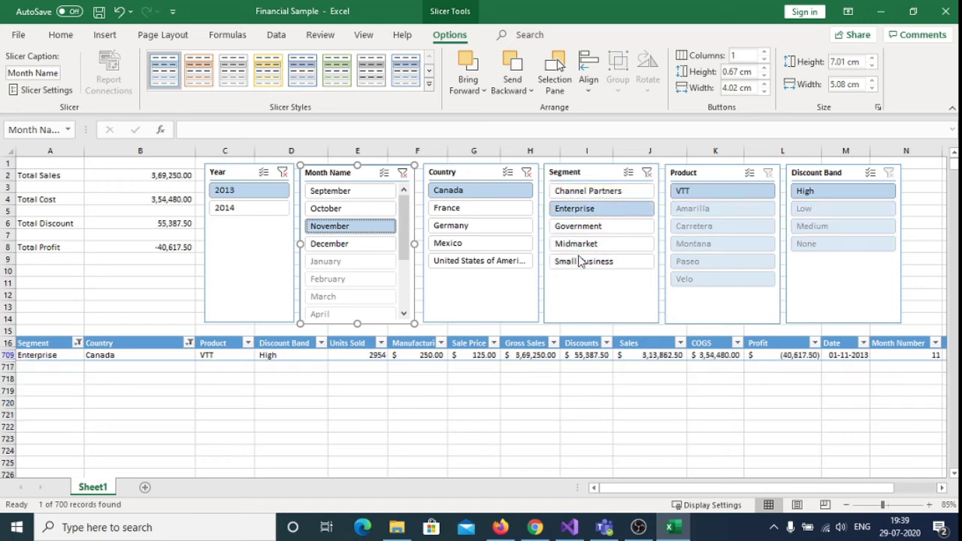
pyautogui.click(630, 173)
pyautogui.click(577, 245)
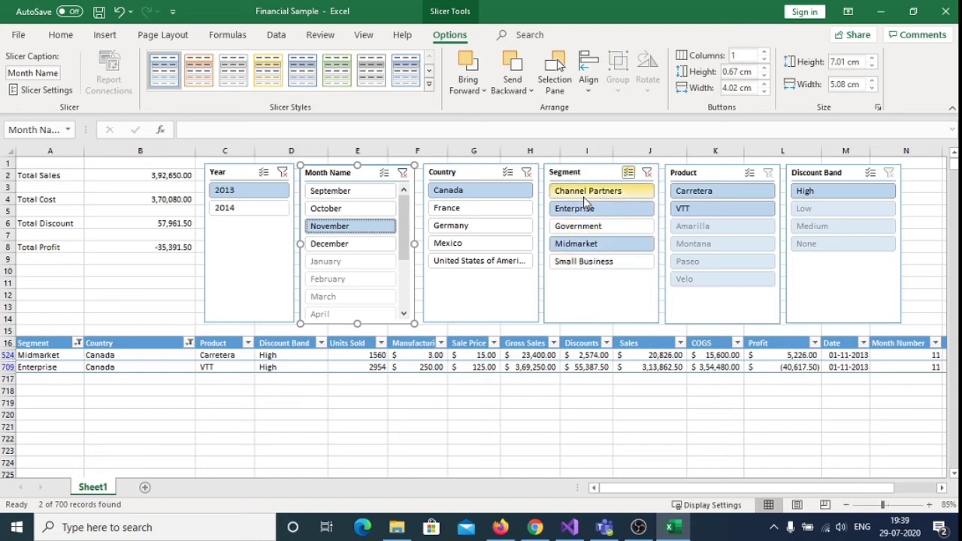
pyautogui.click(568, 246)
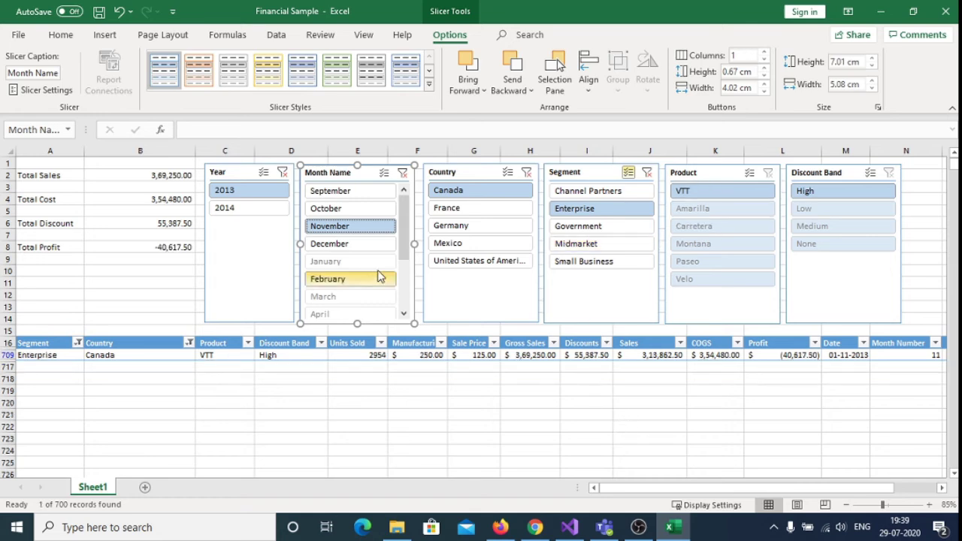
pyautogui.click(593, 210)
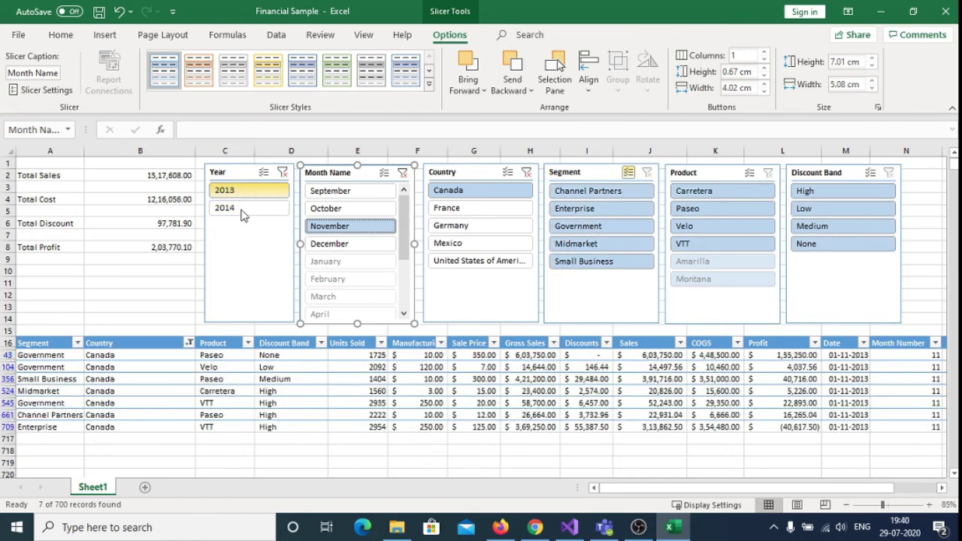
# Filter the table to 2014 and multi-select January, February and March in the Month Name slicer.
pyautogui.click(246, 208)
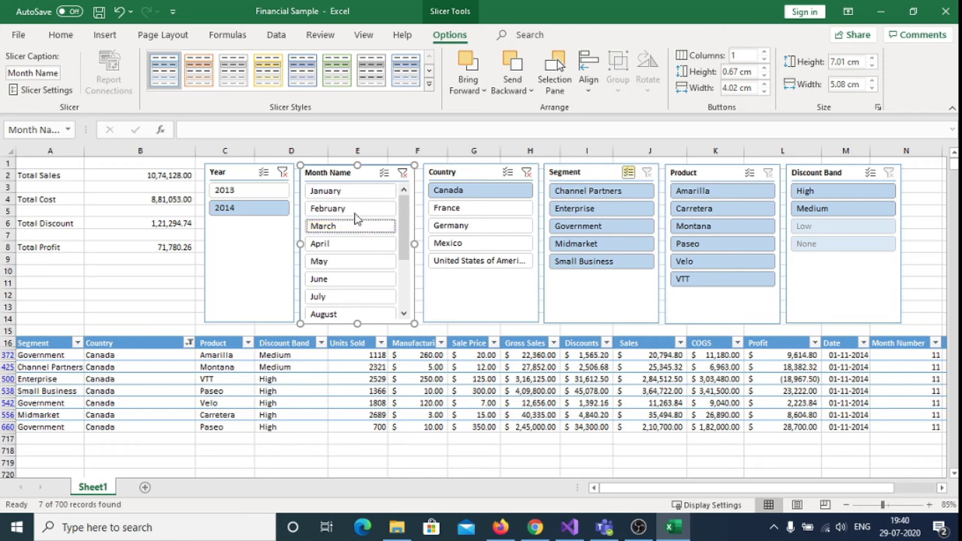
pyautogui.click(338, 214)
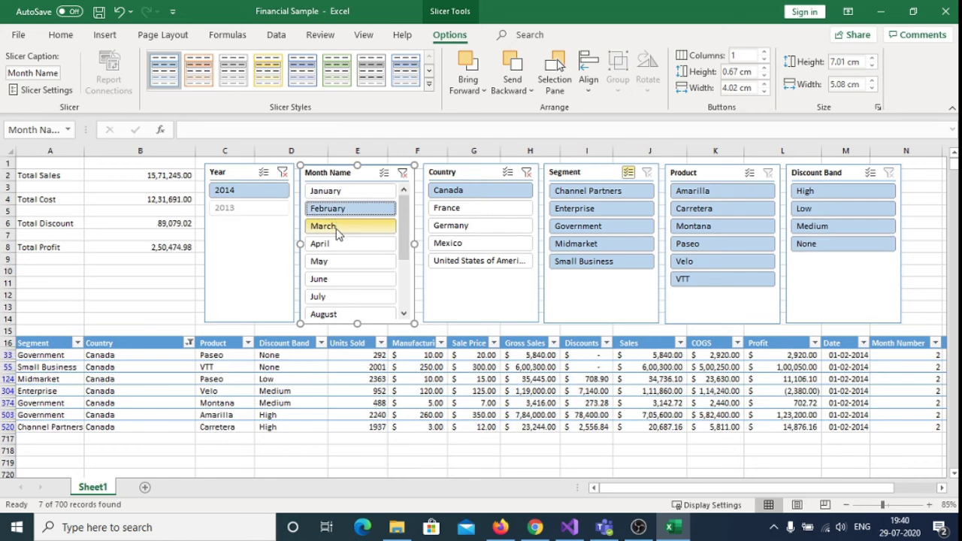
pyautogui.click(338, 228)
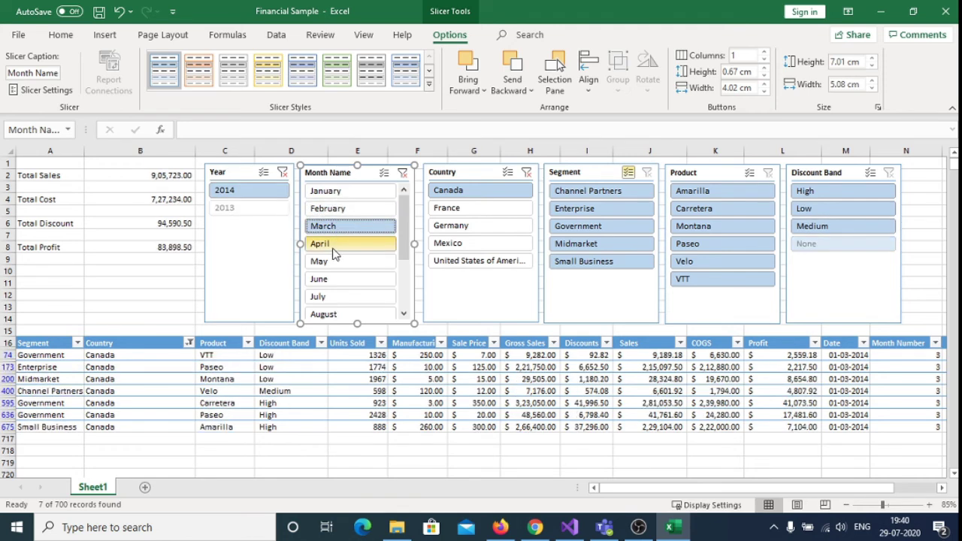
pyautogui.click(384, 175)
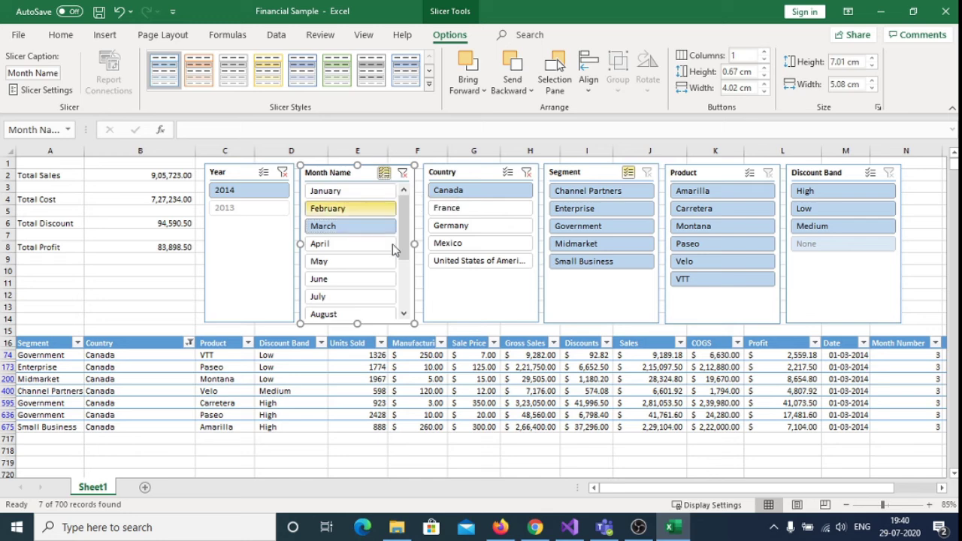
pyautogui.click(329, 211)
pyautogui.click(327, 191)
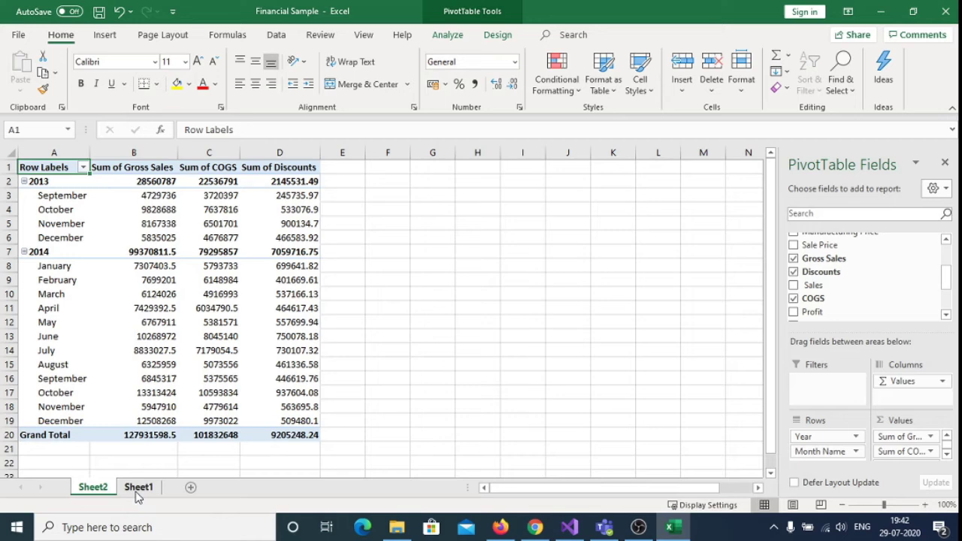
# Return to Sheet1 and check the Product column's filter options in the table header without applying any filter.
pyautogui.click(136, 488)
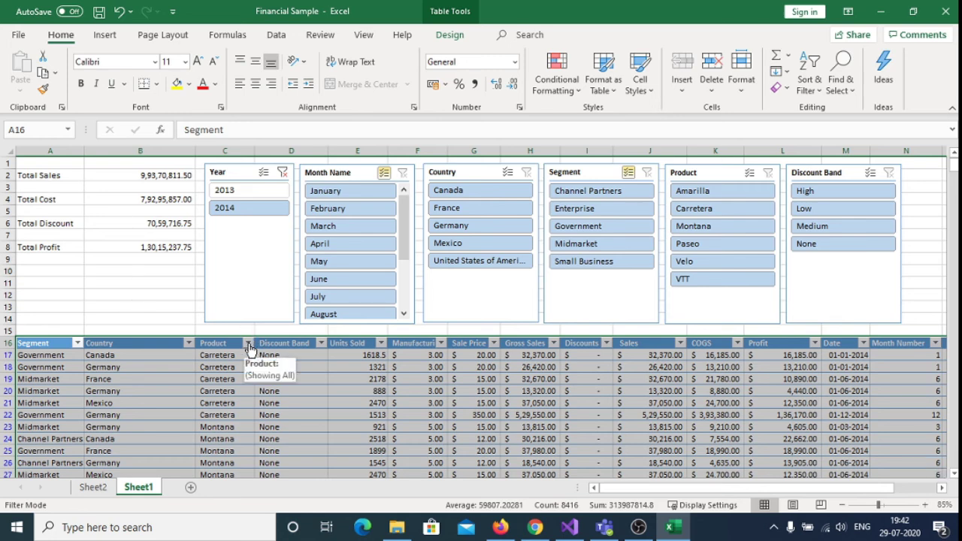
pyautogui.click(167, 317)
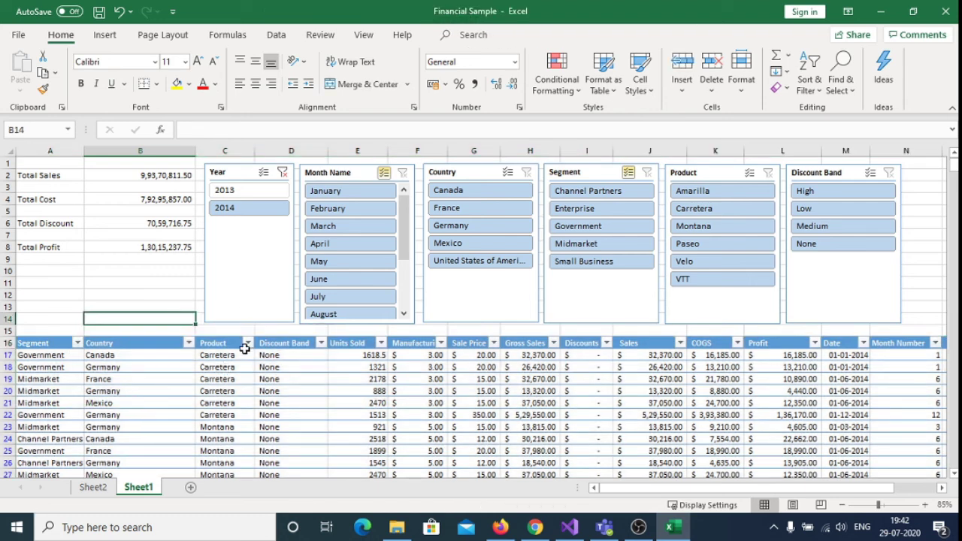
pyautogui.click(248, 343)
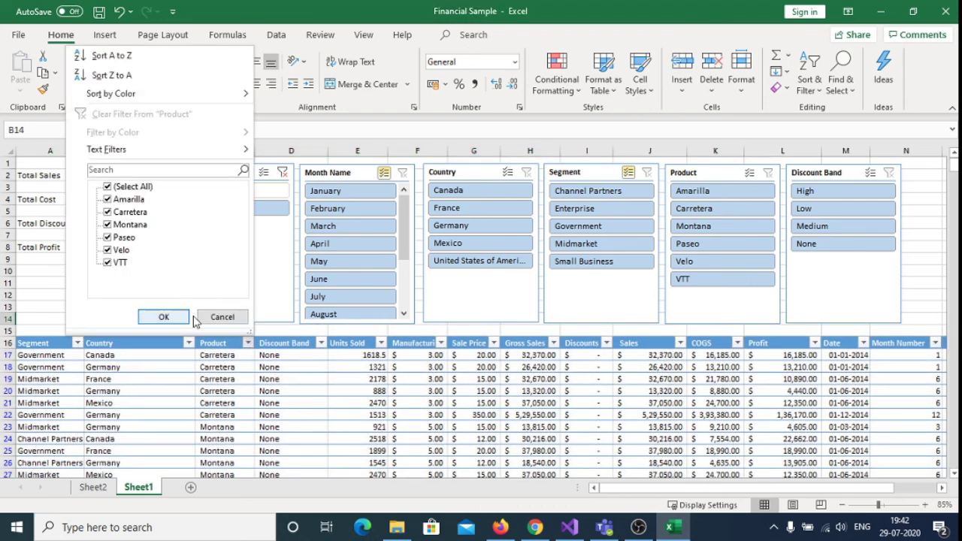
pyautogui.click(222, 317)
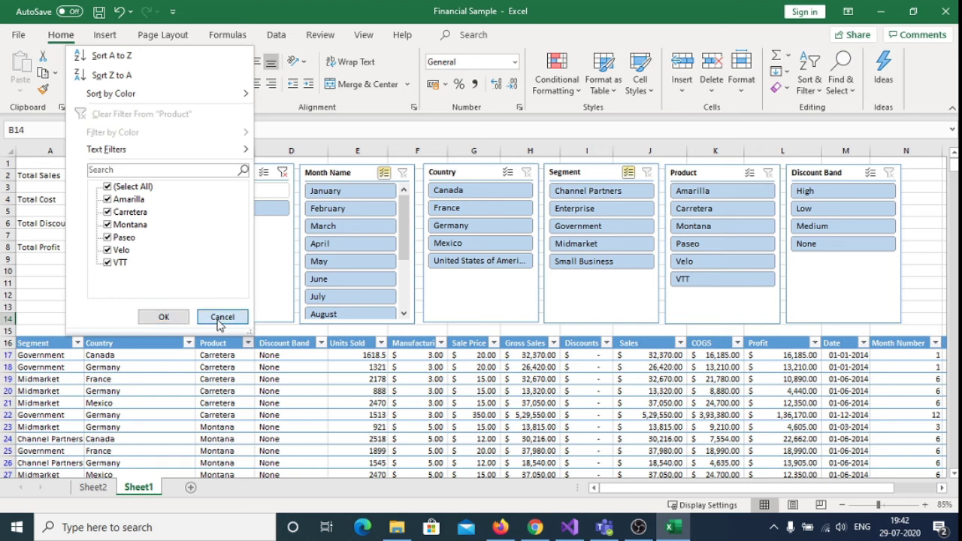